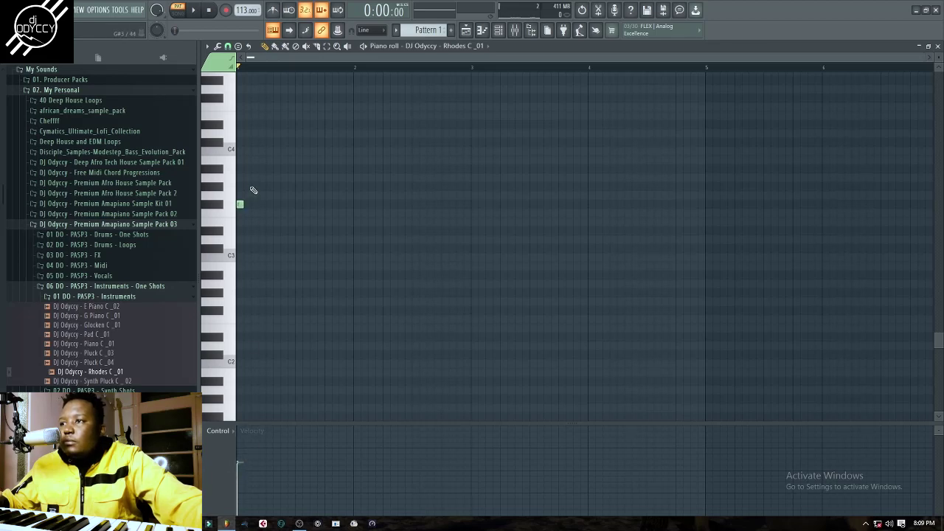
Build the first chord from bar 1 with two-bar notes F#3, A#4, C#5, F5 and G#5
mouse_move(240, 204)
mouse_down()
mouse_move(404, 206)
mouse_move(475, 219)
mouse_up()
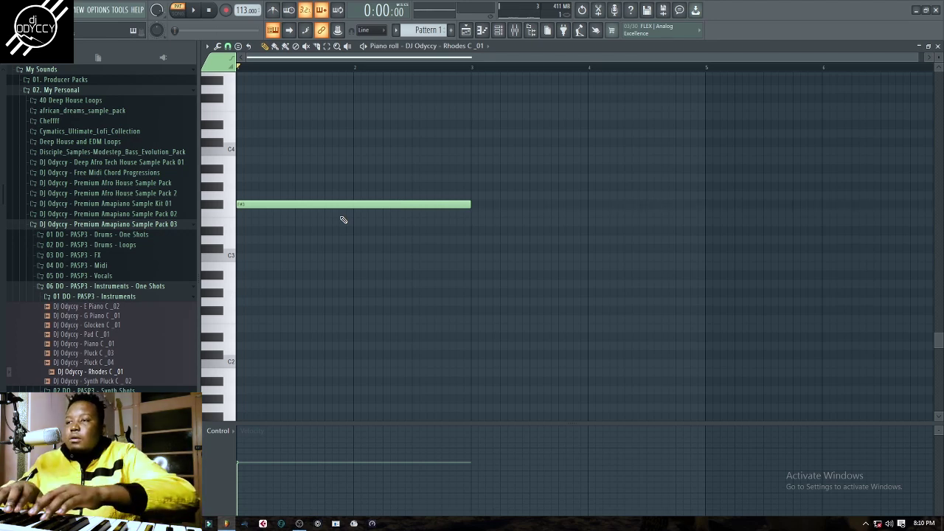
scroll(489, 204, up, 5)
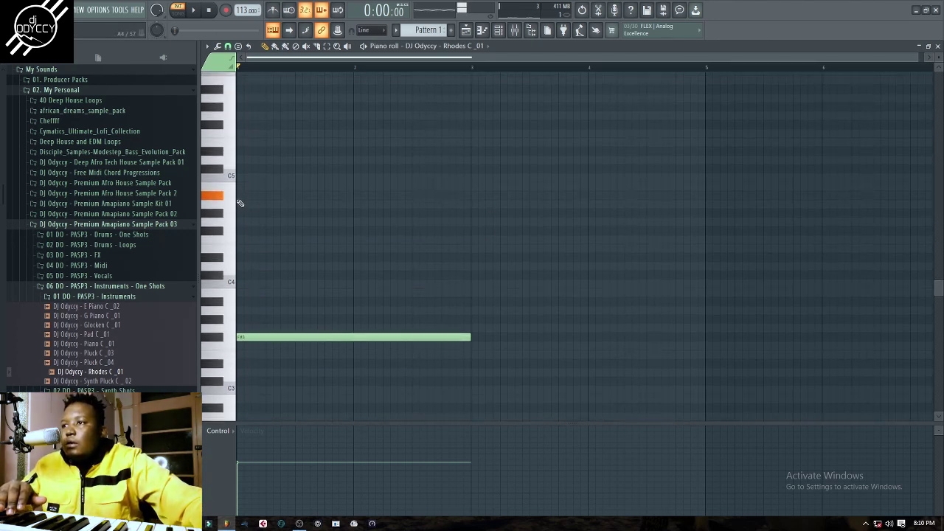
click(238, 196)
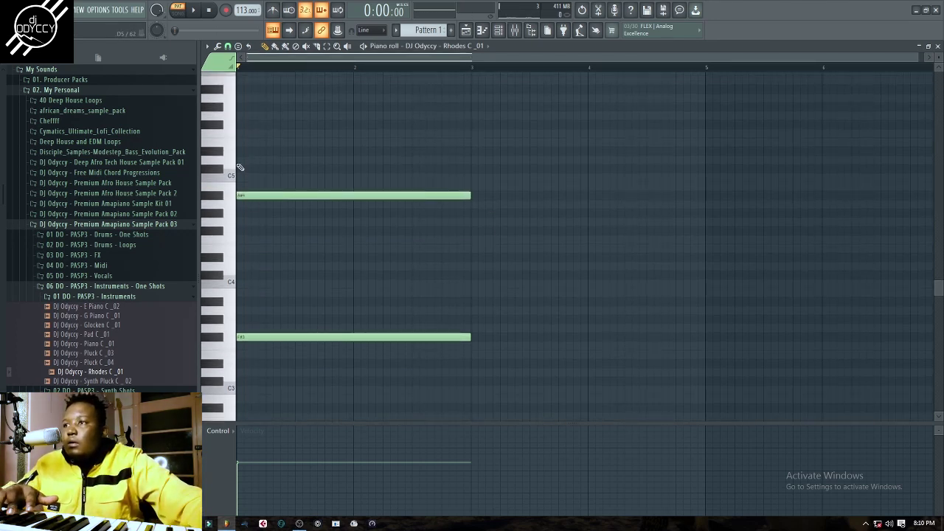
click(239, 170)
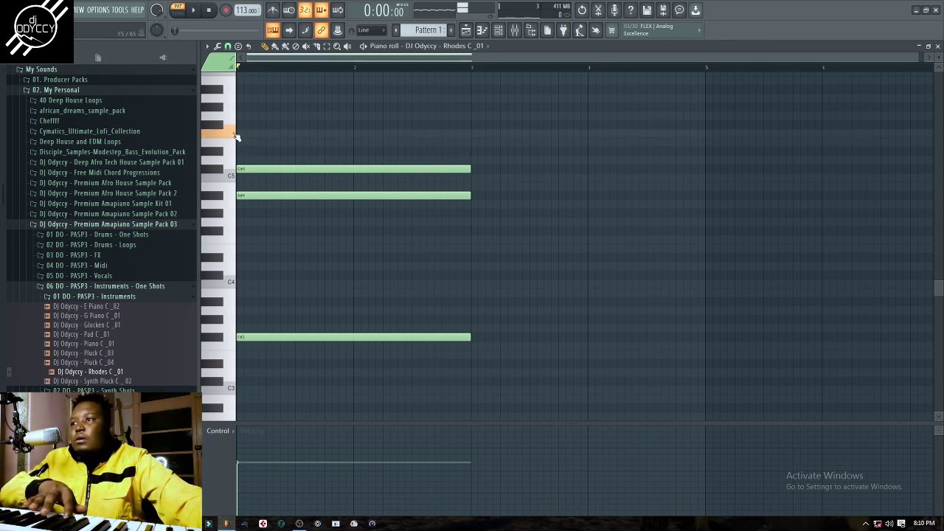
click(239, 134)
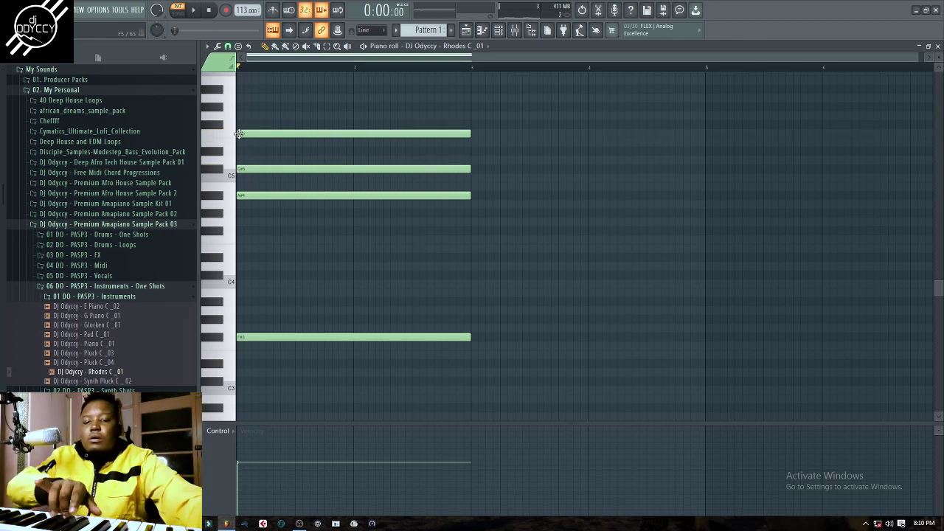
click(240, 107)
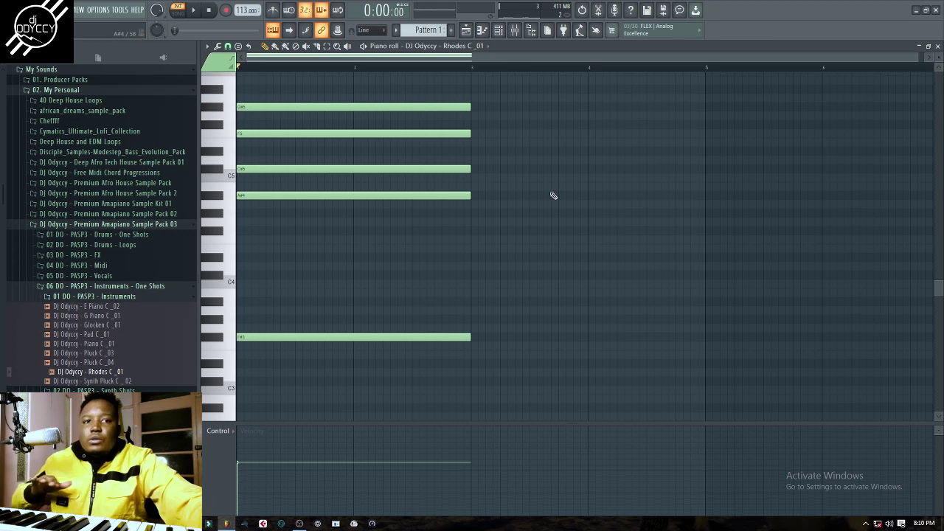
Lower the velocity of the first chord's notes to about 34% while checking it in playback
key(space)
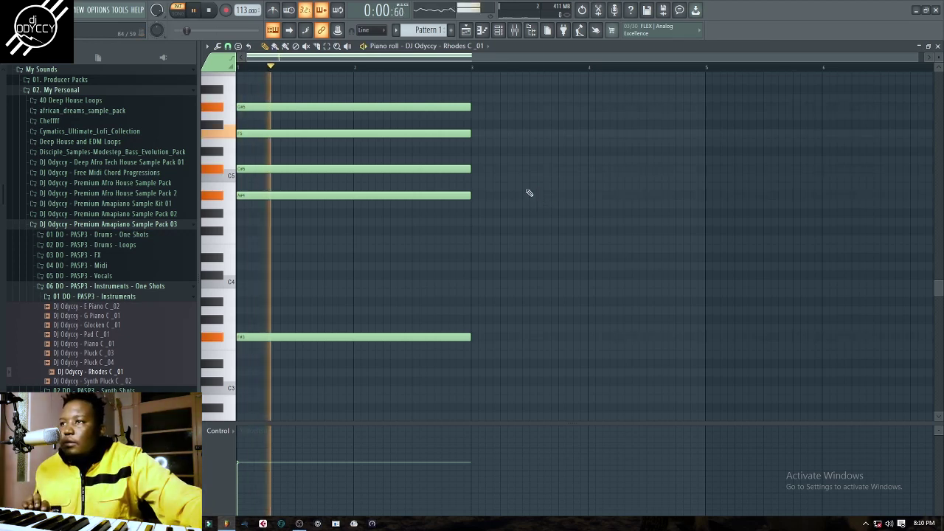
key(space)
click(238, 477)
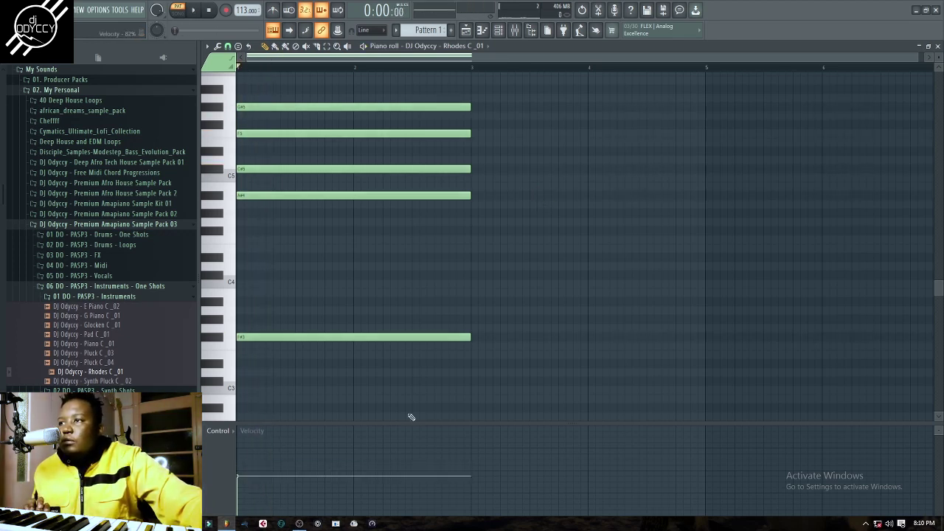
key(space)
click(244, 489)
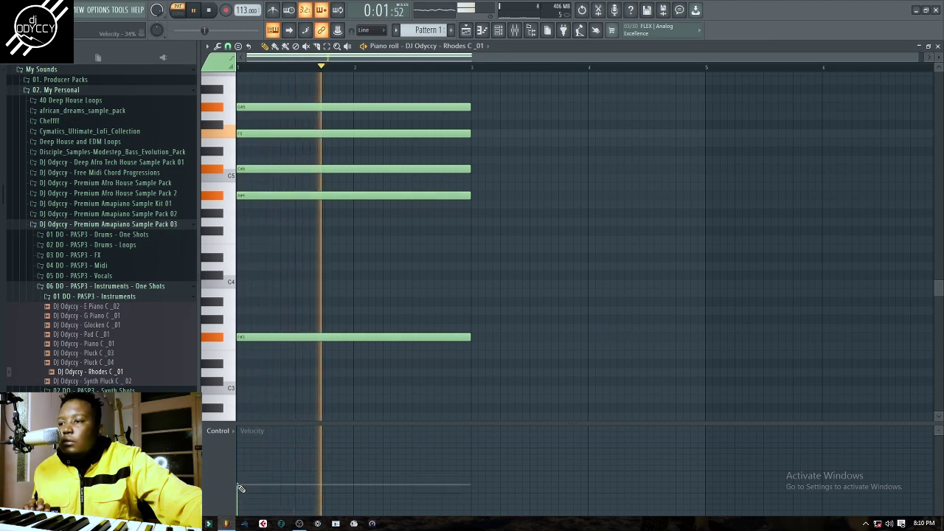
key(space)
key(space)
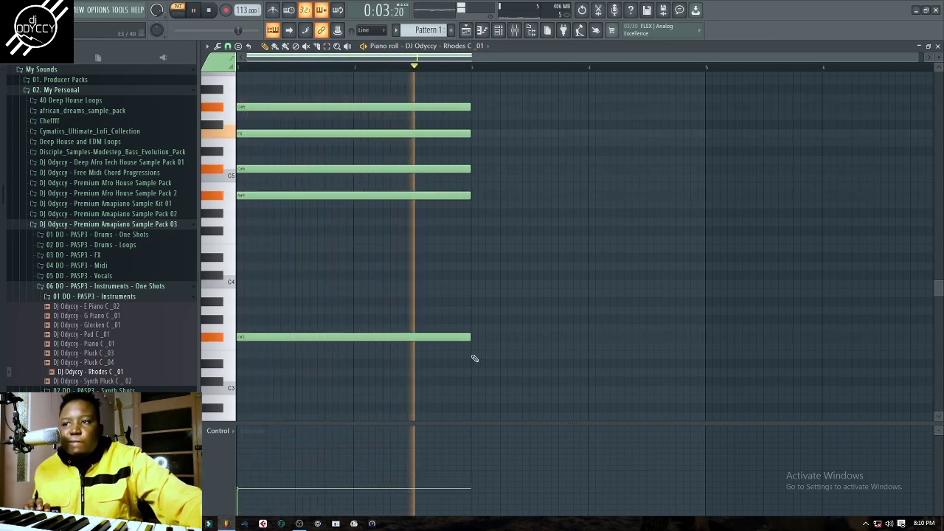
key(space)
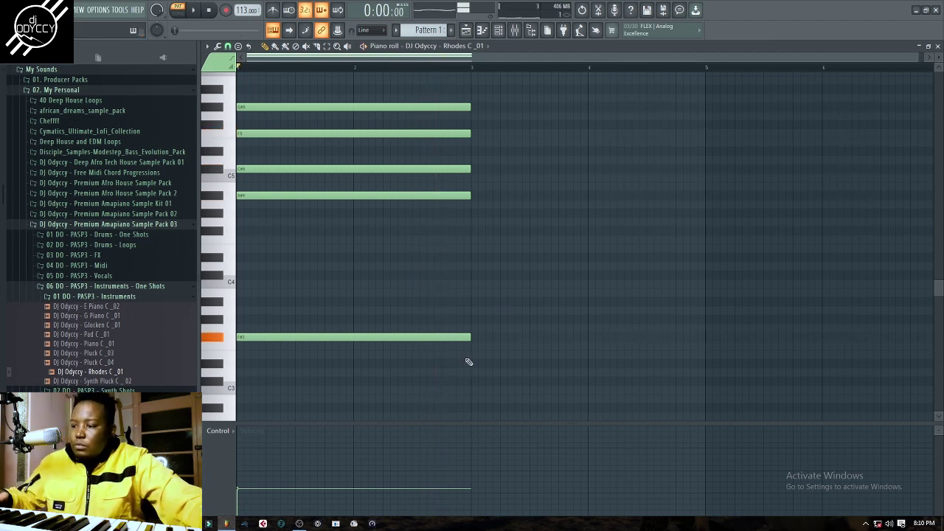
Add the second chord in bar 3 with one-bar notes G#3, C5, D#5, F#5 and A#5
click(475, 322)
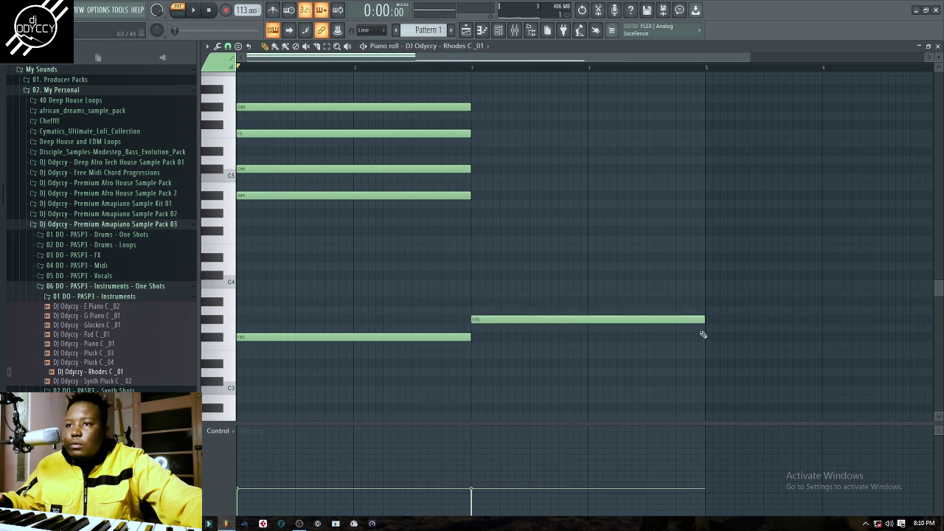
drag(664, 320, 579, 320)
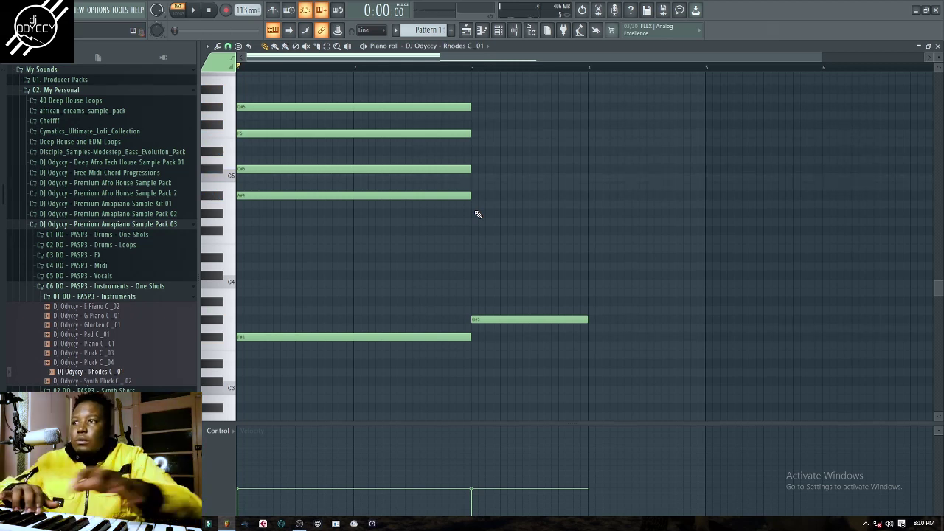
click(475, 179)
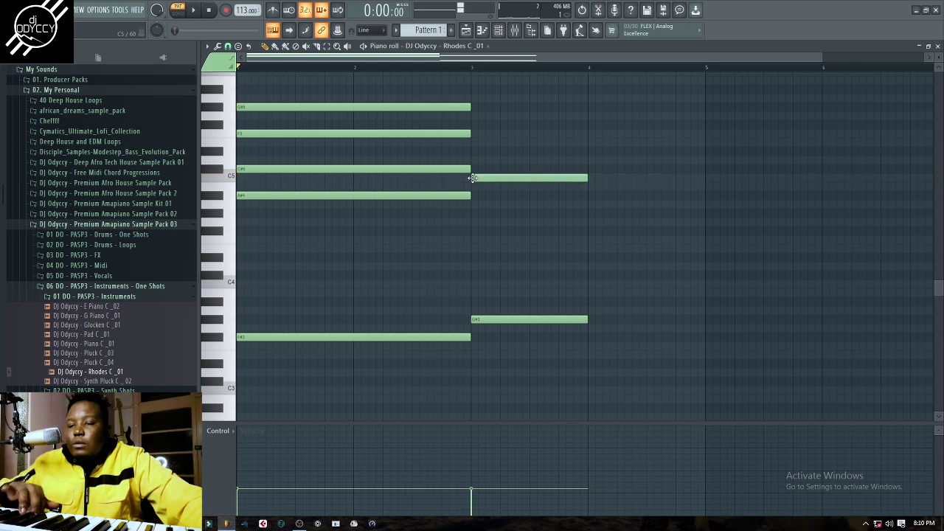
click(474, 151)
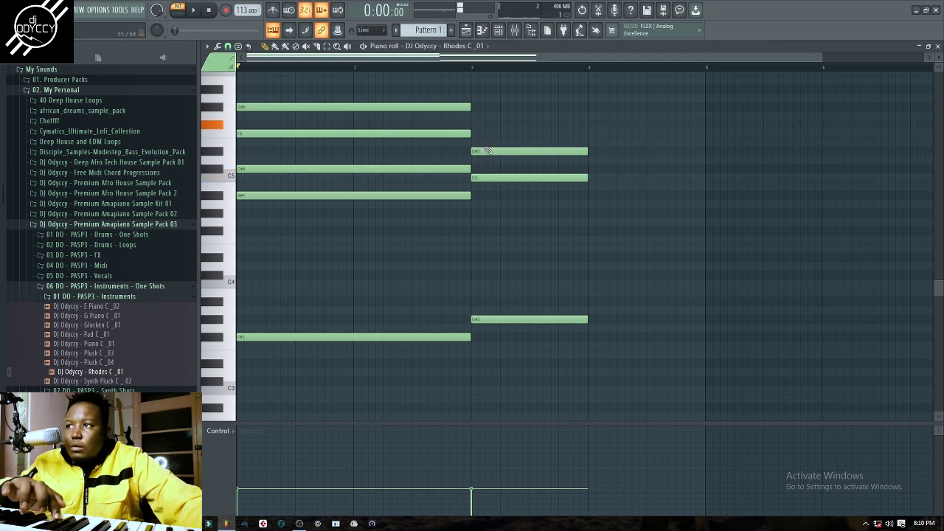
click(473, 124)
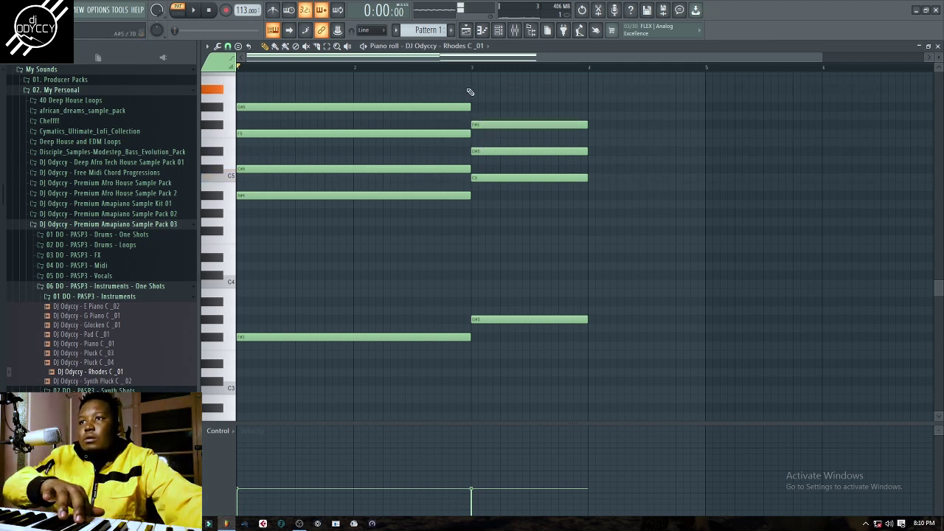
click(467, 90)
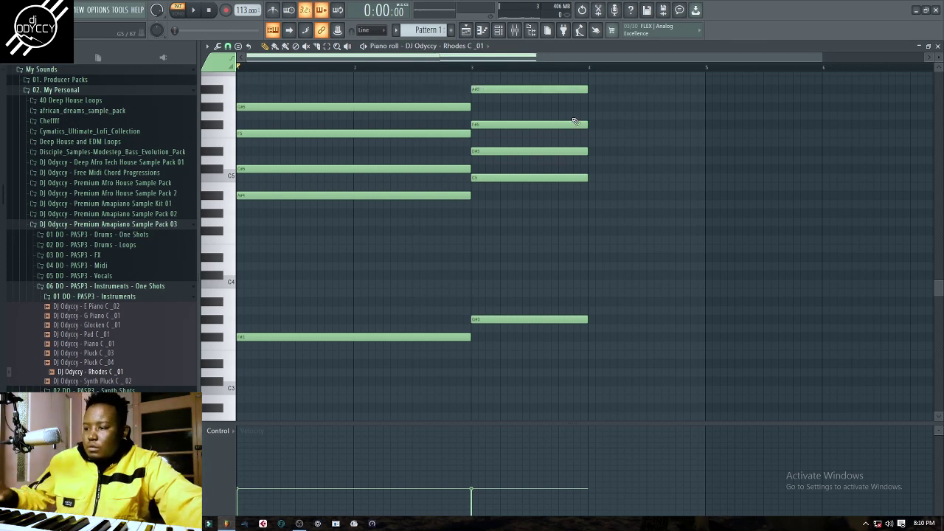
Add the third chord in bar 4 with one-bar notes A#3, C#5, F5, G#5 and C6, and play the progression
click(591, 301)
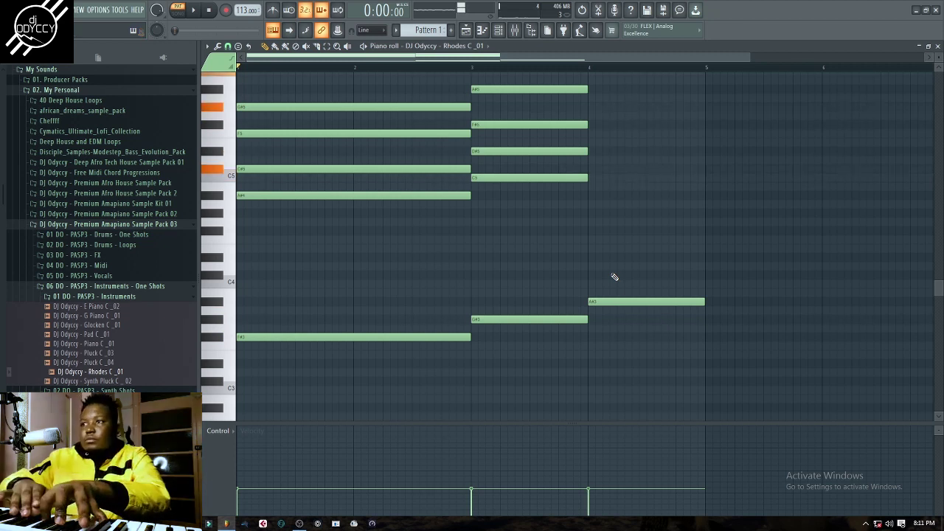
click(590, 169)
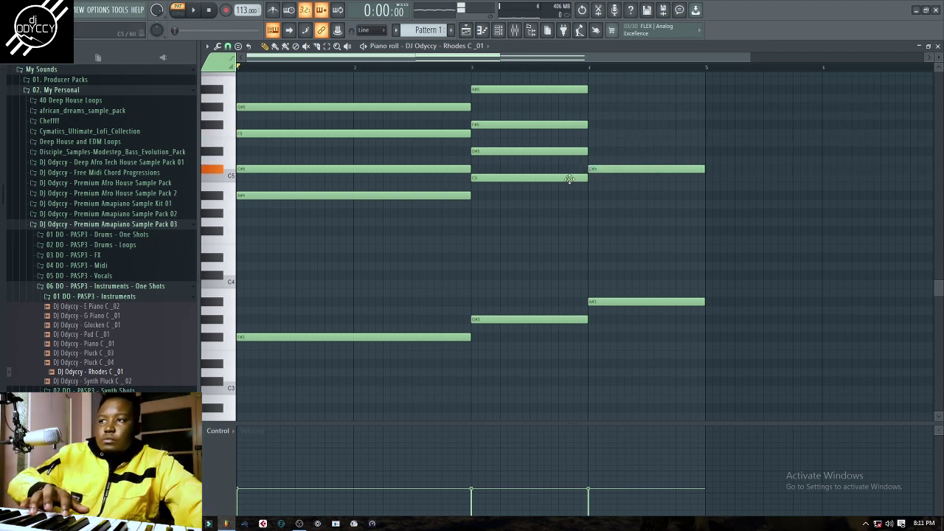
click(589, 134)
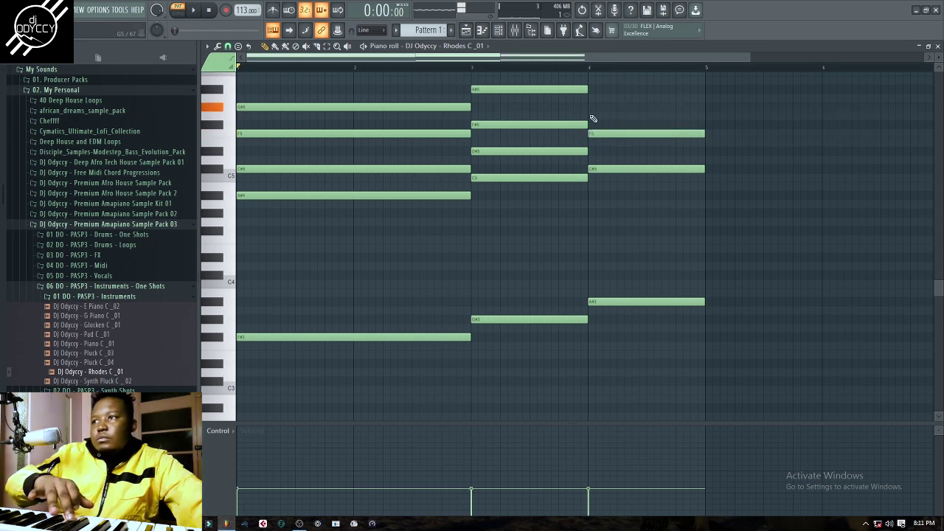
click(589, 115)
drag(611, 114, 609, 106)
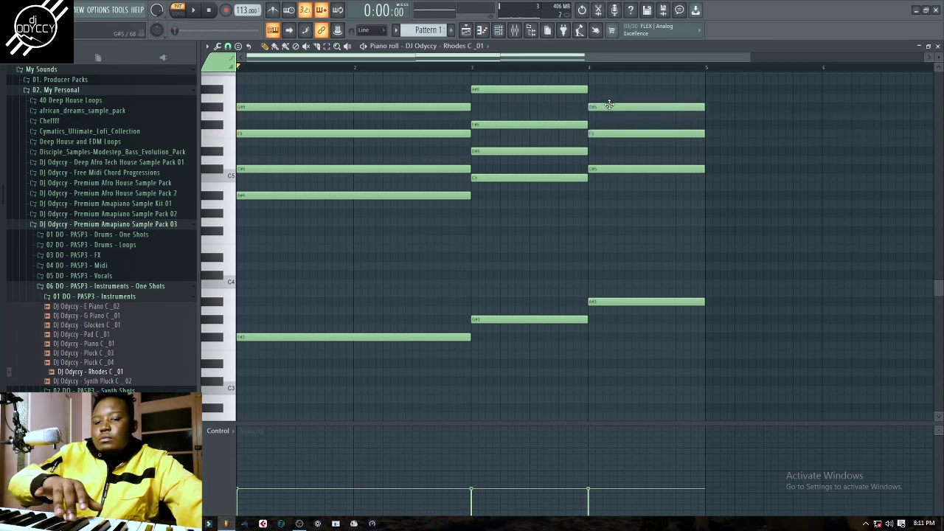
scroll(599, 111, up, 3)
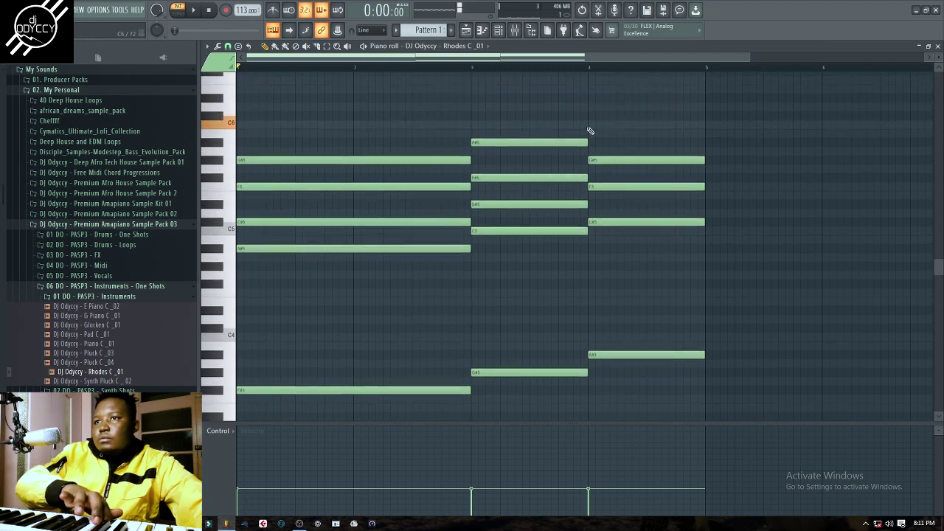
click(590, 127)
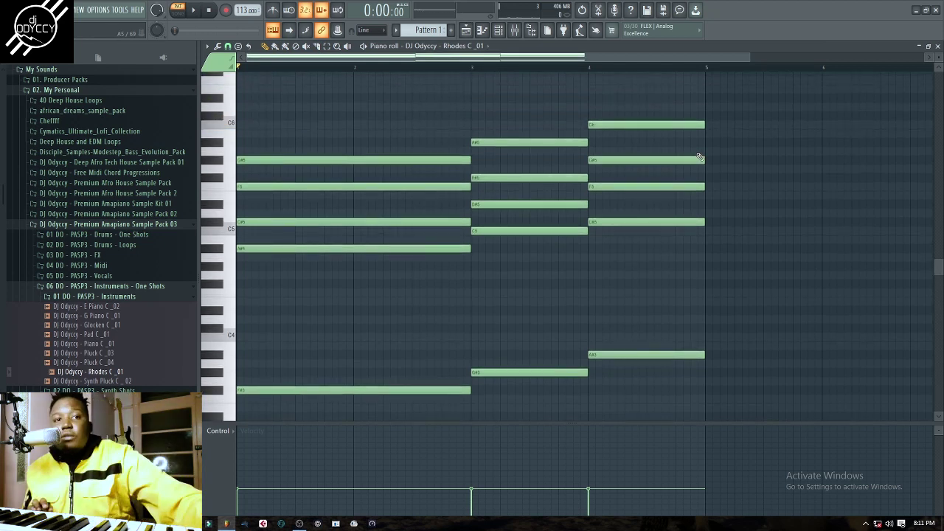
key(space)
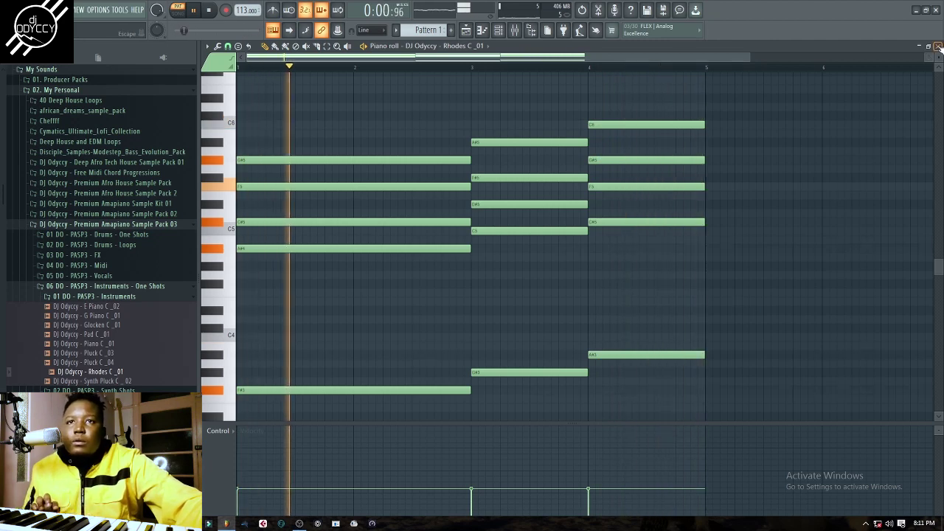
Fill the 02 DO - PASP3 - Kick channel in Pattern 2 with a hit every 4 steps
key(F9)
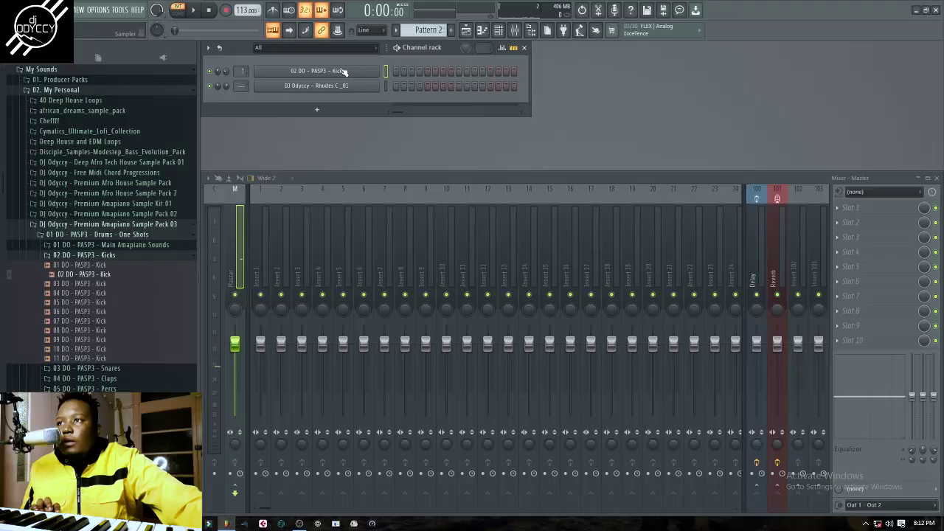
right_click(343, 71)
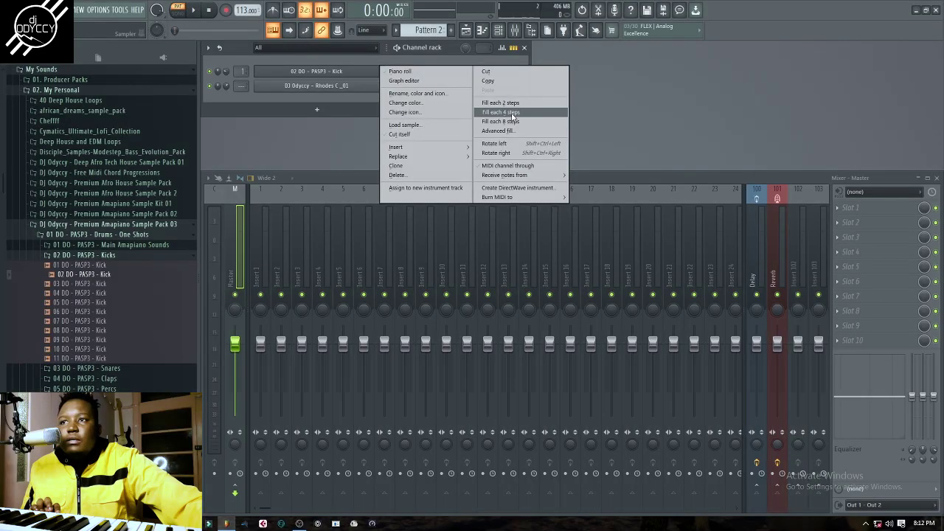
click(525, 113)
Paint Pattern 2 across bars 1 to 16 on Track 1 of the playlist and play the arrangement in song mode
click(467, 31)
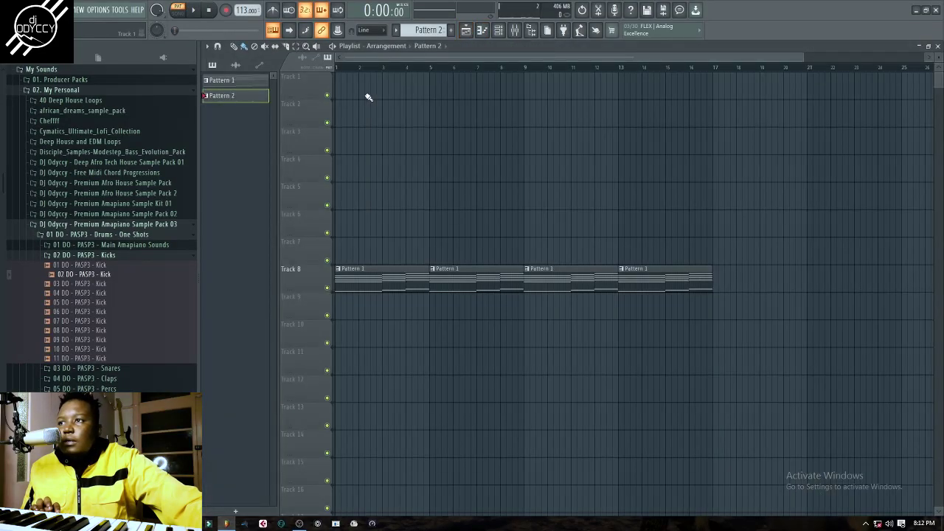
drag(341, 91, 708, 85)
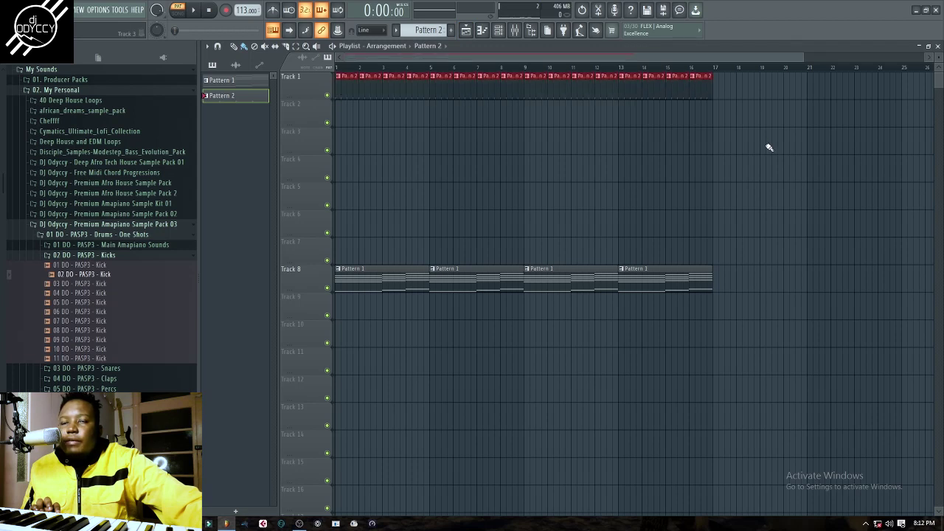
key(space)
click(177, 12)
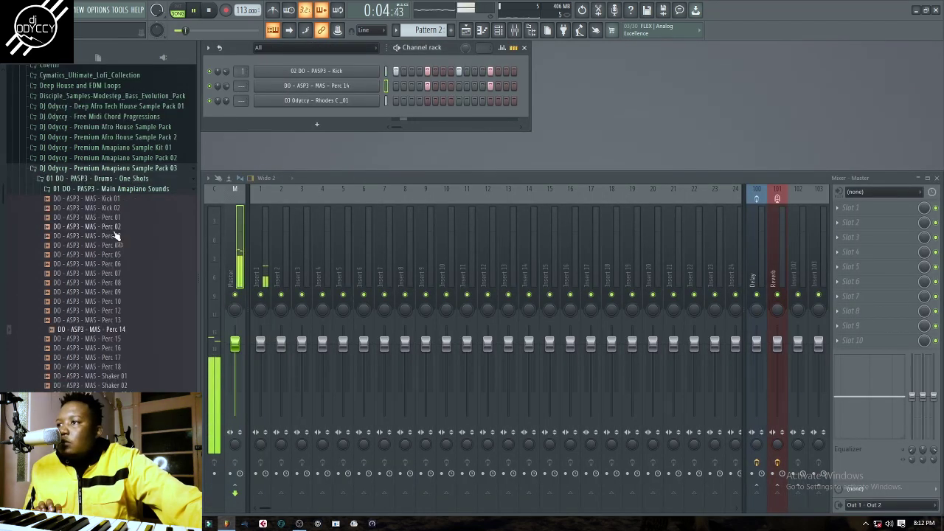
Add the Perc 06 sample as a new channel in Pattern 2 and place hits on steps 4, 7 and 12
key(space)
click(120, 263)
drag(120, 264, 394, 115)
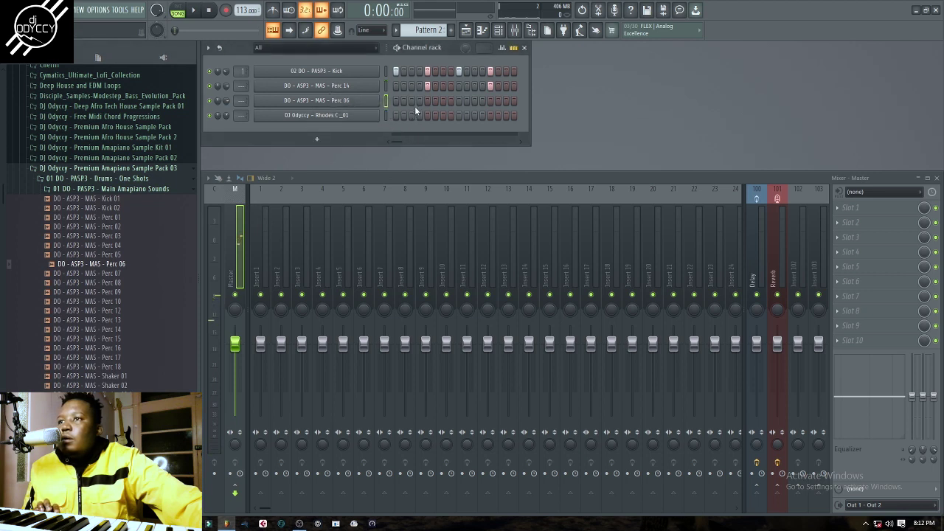
key(space)
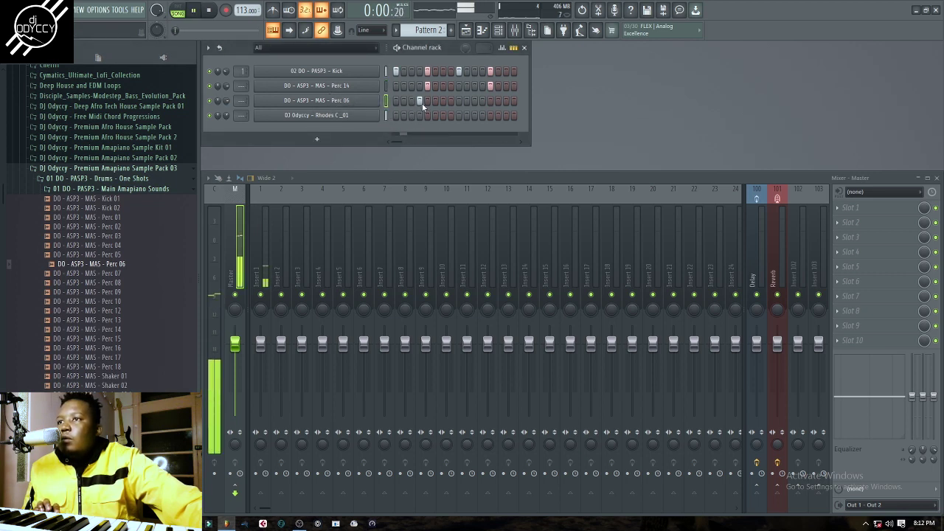
click(418, 100)
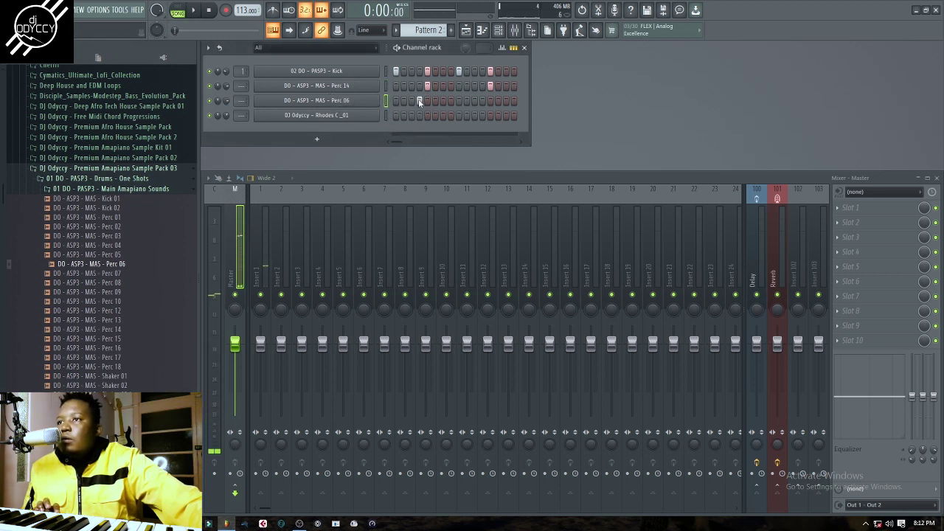
click(441, 101)
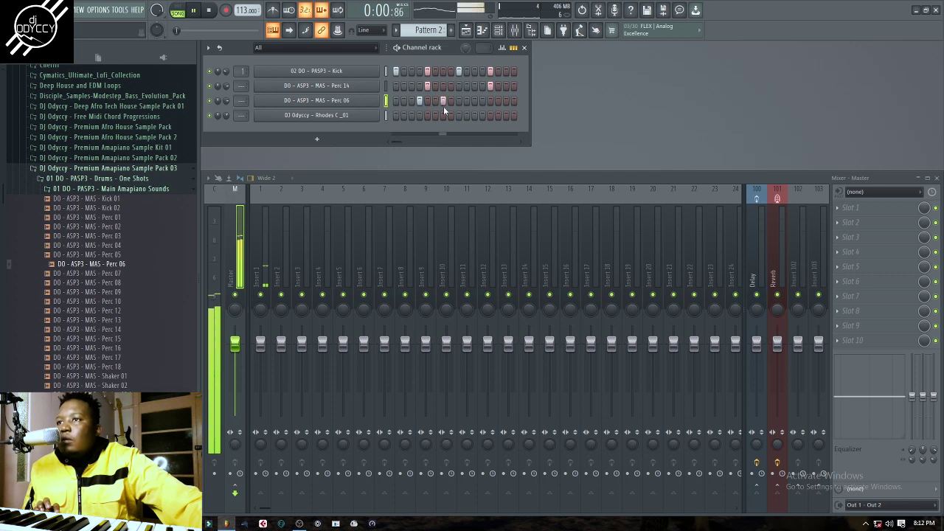
click(481, 101)
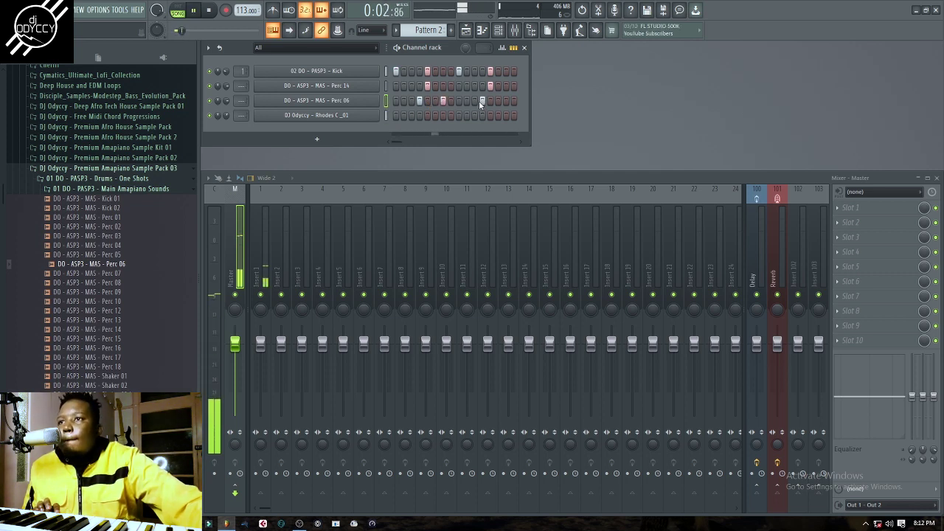
Audition the Perc 05 sample and paint 03 DO - PASP3 - Shaker Loop 113BPM across bars 1 to 16 on Track 2
click(121, 255)
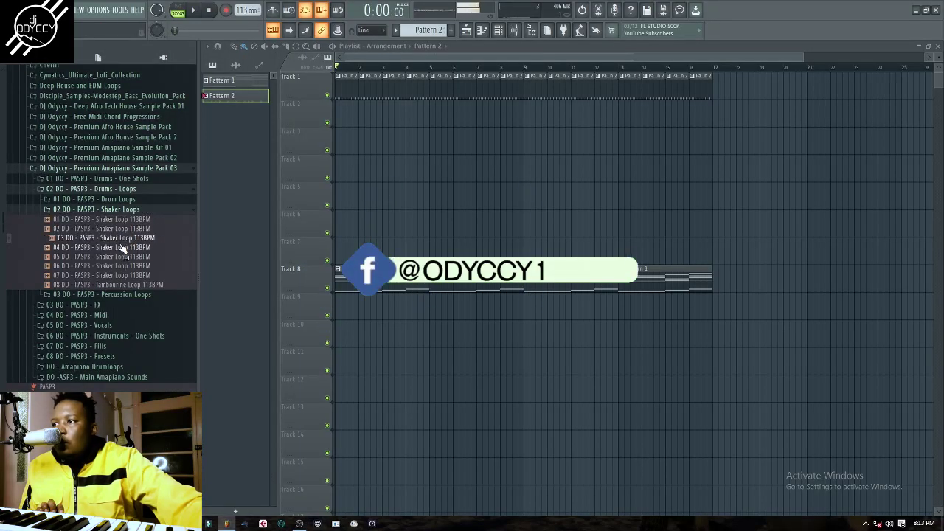
mouse_move(128, 245)
mouse_down()
mouse_move(317, 140)
mouse_move(342, 140)
mouse_move(364, 118)
mouse_move(712, 114)
mouse_up()
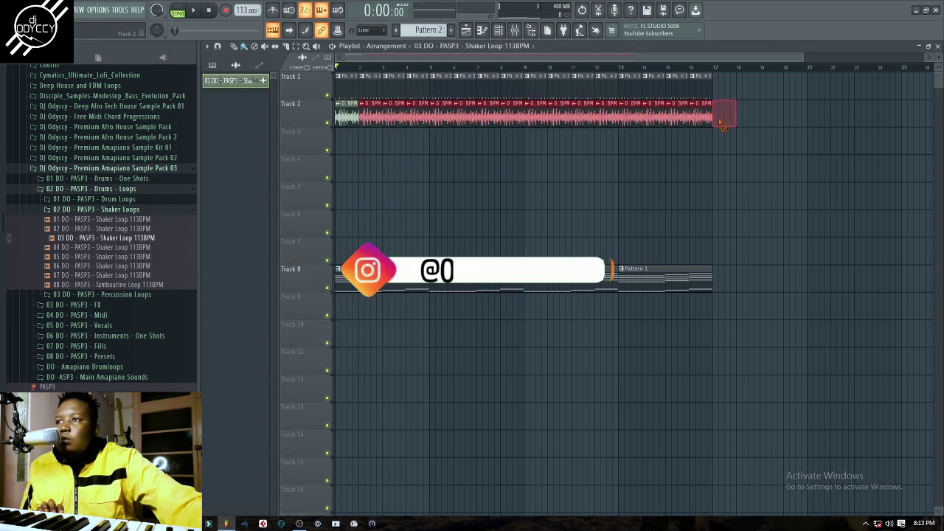
Lower the volume of the 03 DO - PASP3 - Shaker Loop 113BPM clip and play the arrangement
double_click(349, 115)
drag(484, 186, 485, 200)
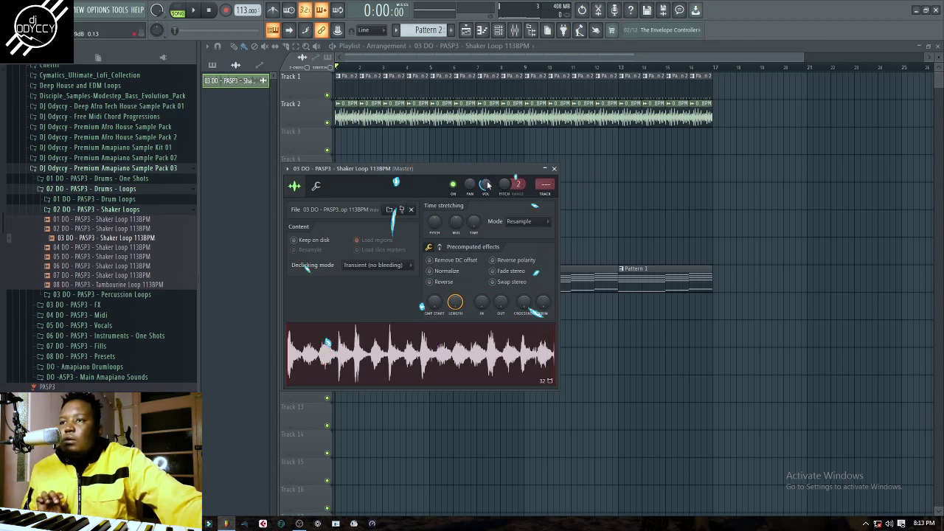
key(space)
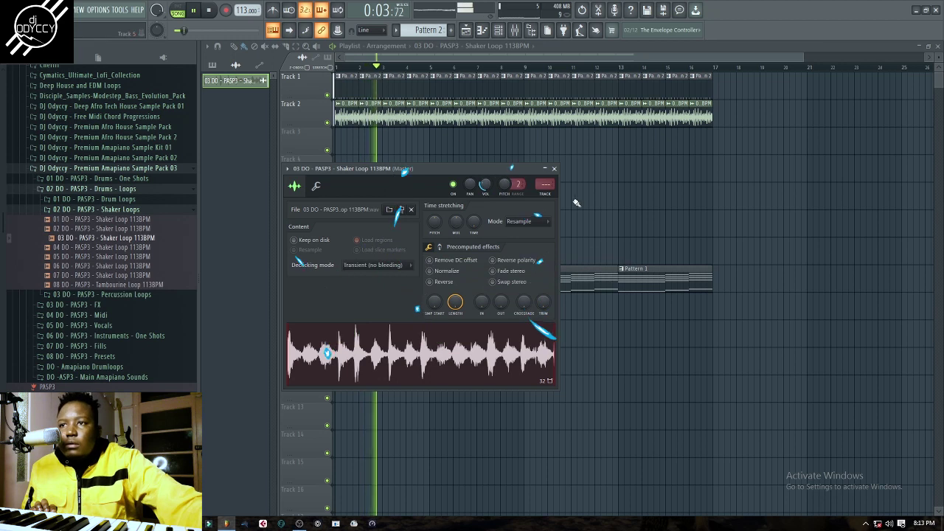
click(554, 168)
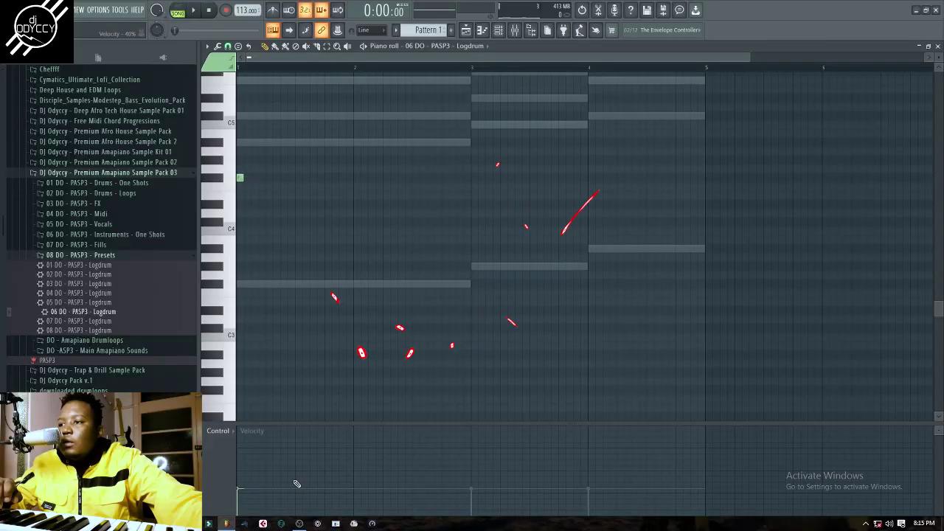
Add F#4 Logdrum notes on steps 5, 8, 11 and 14 of bar 1 and play them with the arrangement
key(space)
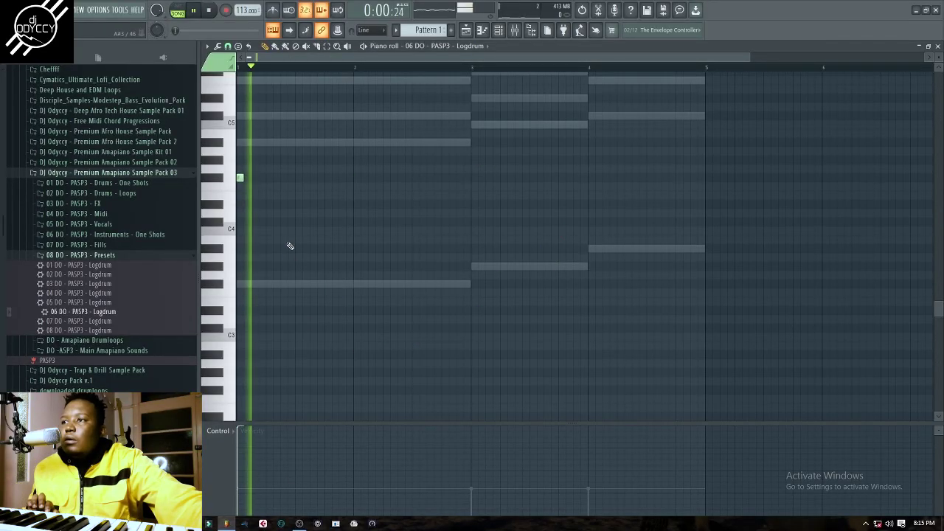
click(270, 178)
click(290, 177)
click(312, 178)
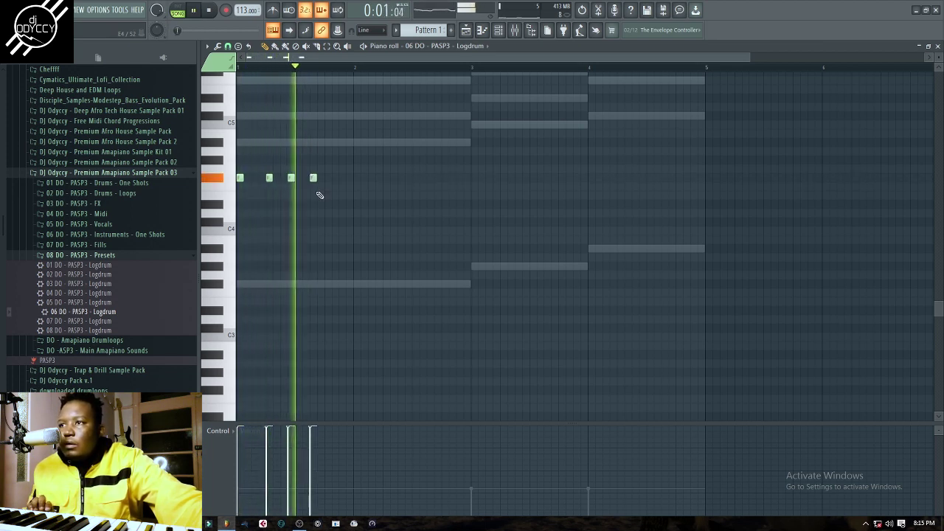
click(335, 177)
key(space)
key(space)
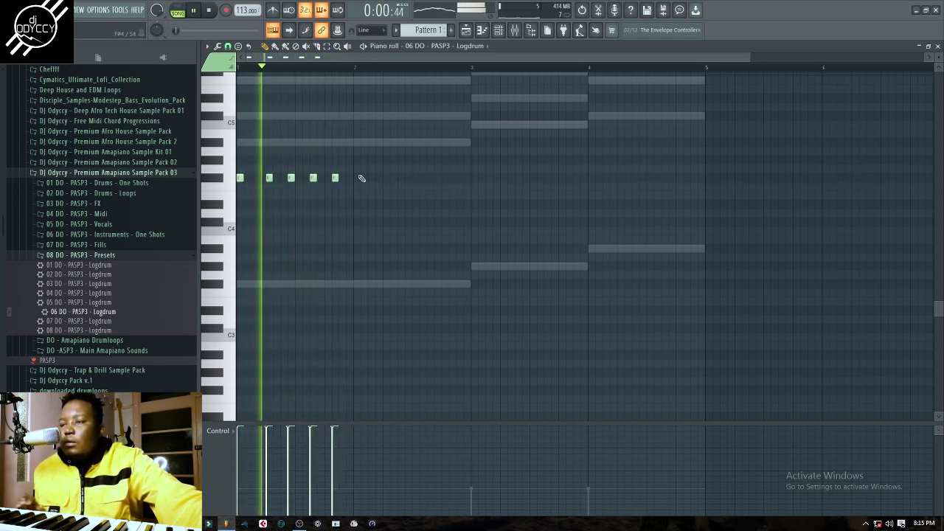
Repeat the bar 1 Logdrum rhythm through bars 2 to 4, raising bar 3 to G#4 and bar 4 to A#4
drag(384, 174, 243, 182)
key(ctrl+b)
drag(509, 190, 489, 157)
key(ctrl+b)
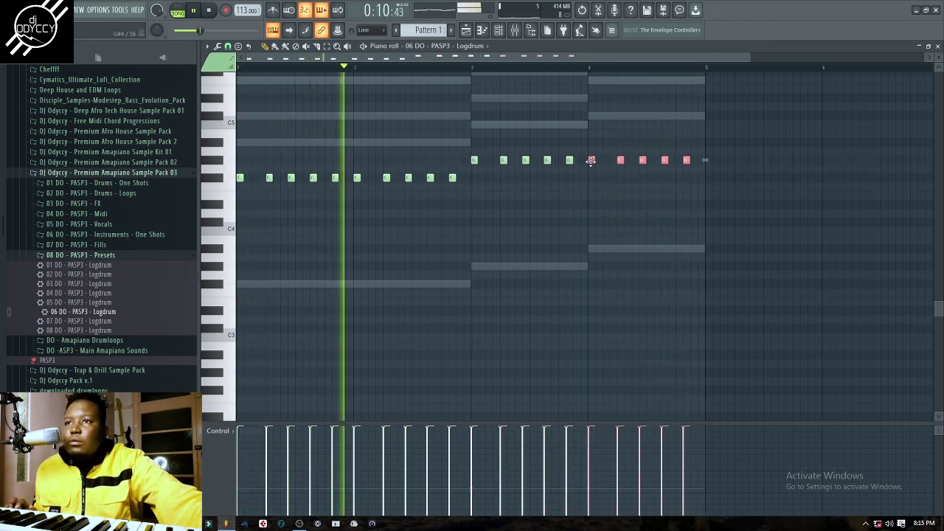
drag(592, 160, 593, 142)
ctrl+click(617, 190)
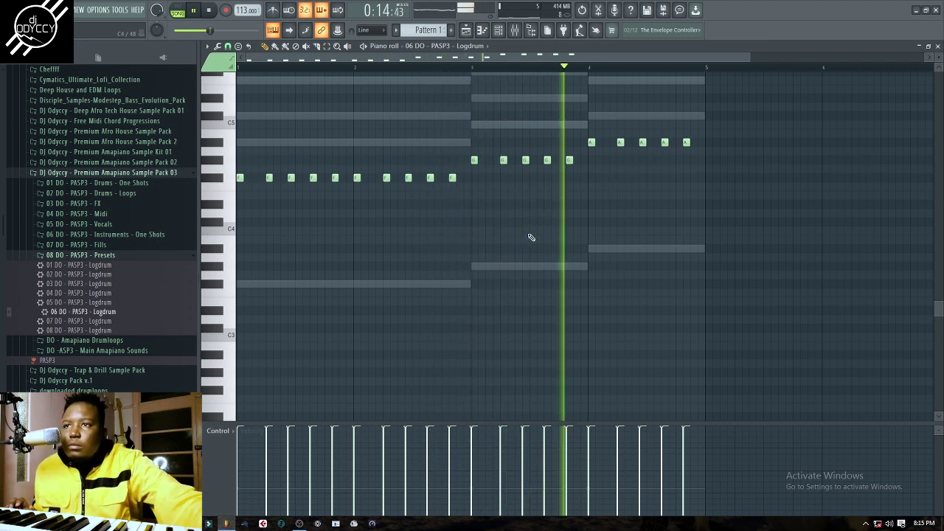
Transpose all Logdrum notes down one octave to F#3, G#3 and A#3, and close the piano roll
drag(735, 140, 652, 139)
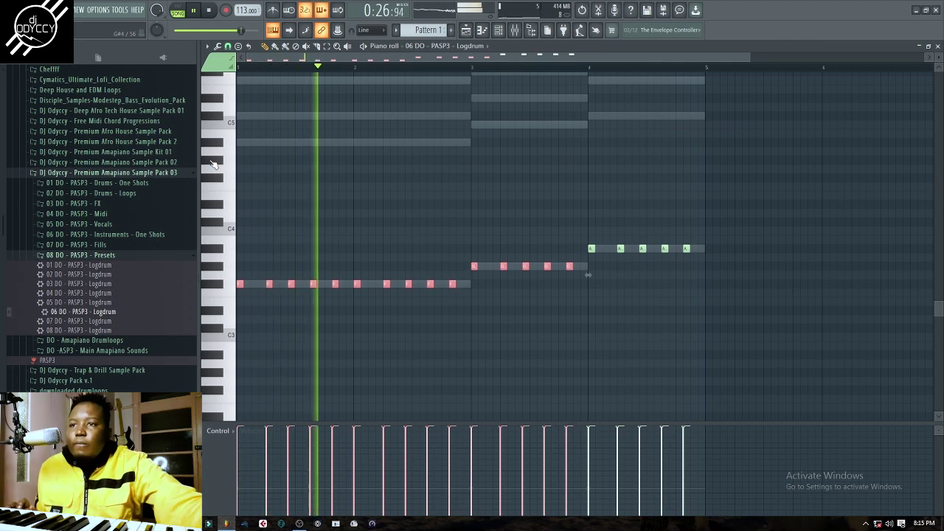
ctrl+click(775, 314)
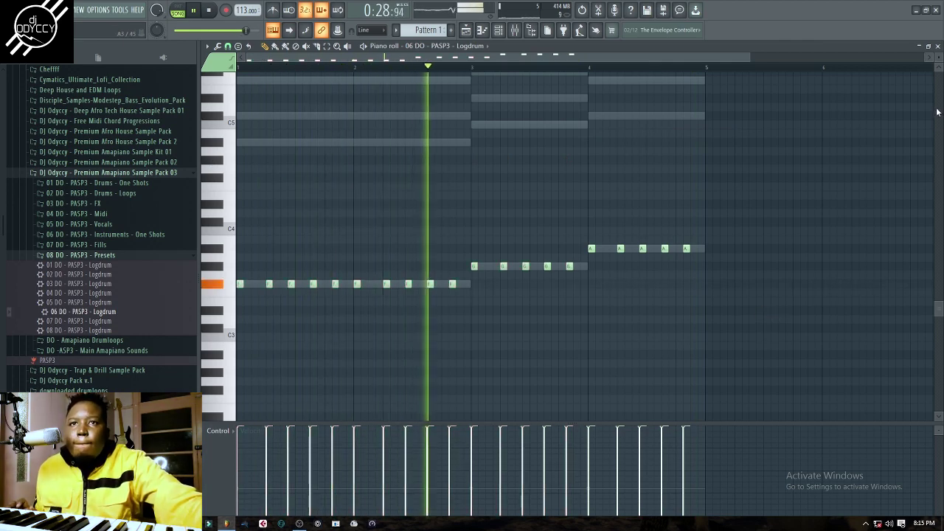
click(938, 46)
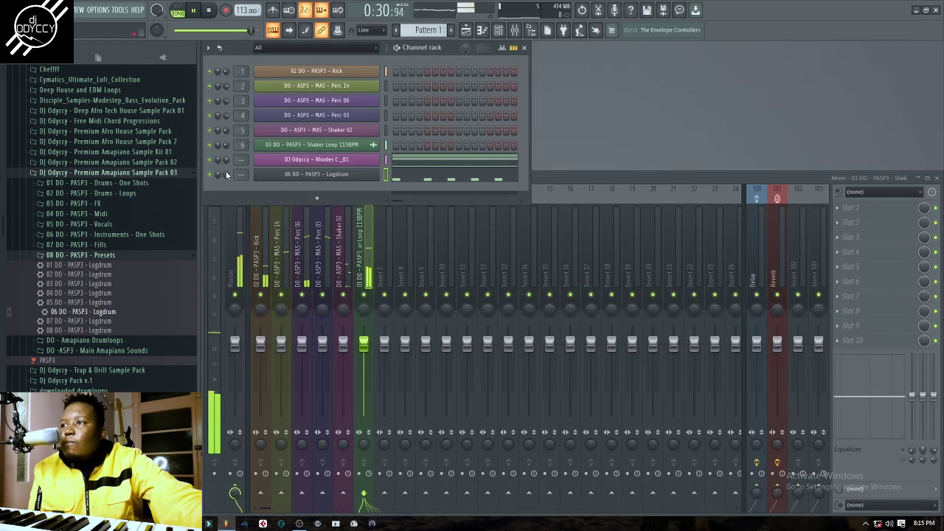
Inspect the 06 DO - PASP3 - Logdrum channel's DX10 synth settings during playback and stop the arrangement
click(317, 177)
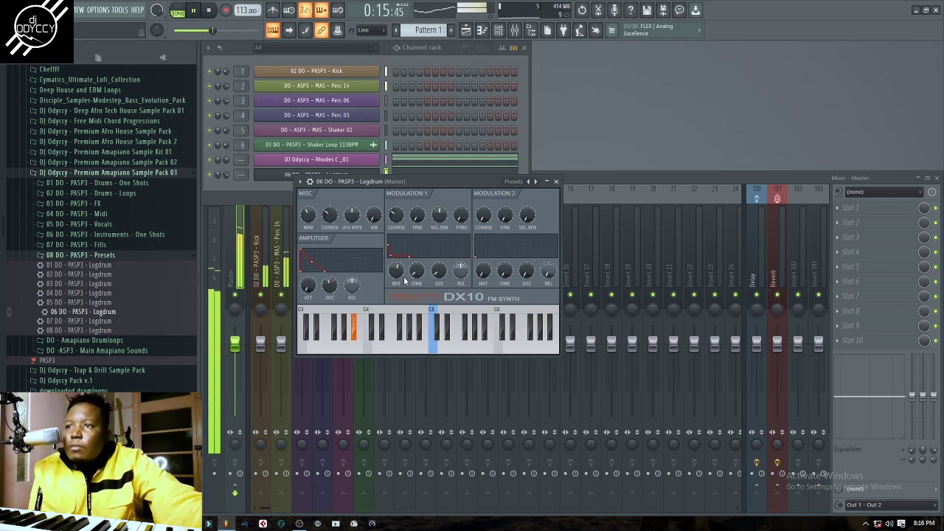
click(558, 182)
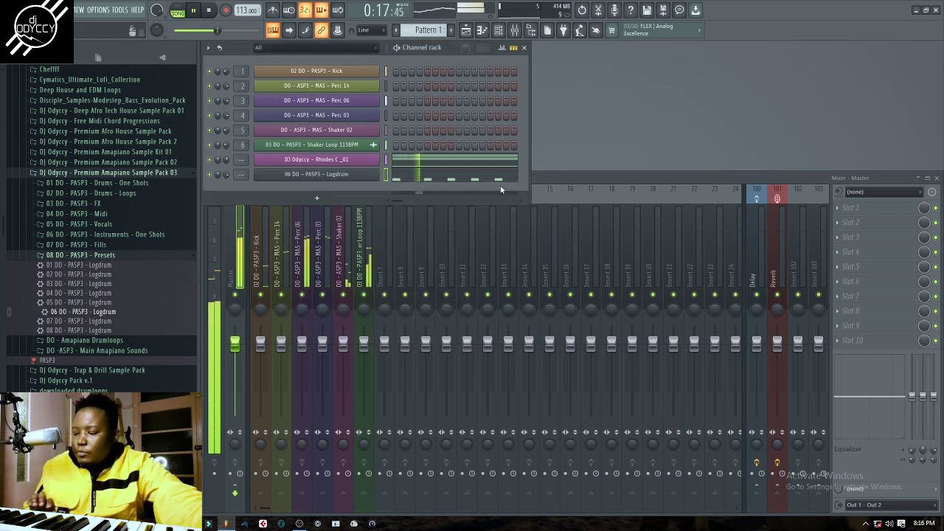
key(space)
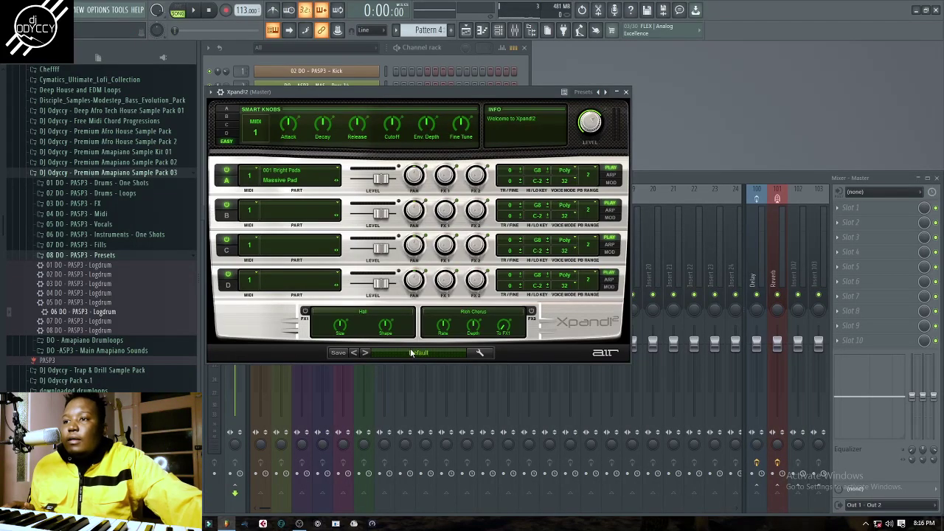
Load a preset from the 01 Soft Pads category in Xpand!2 and close the plugin window
click(410, 352)
mouse_move(410, 335)
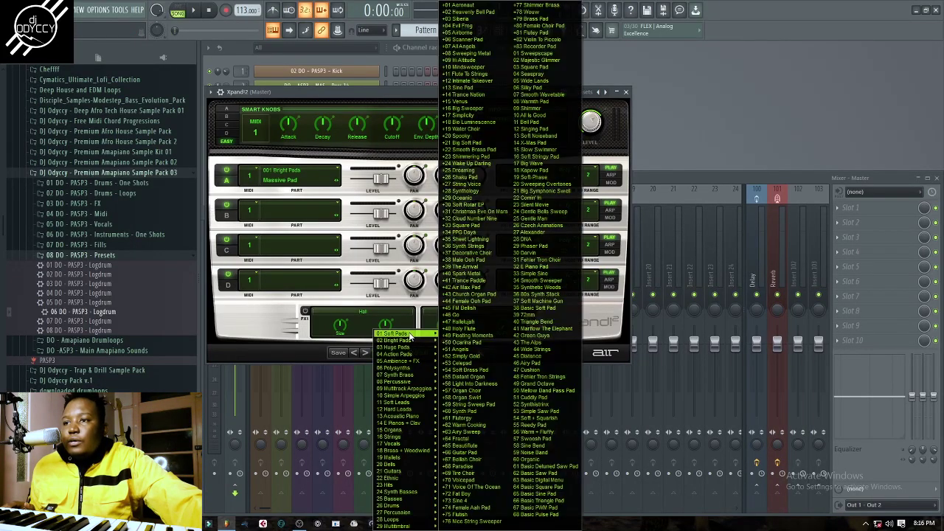
click(476, 308)
click(628, 92)
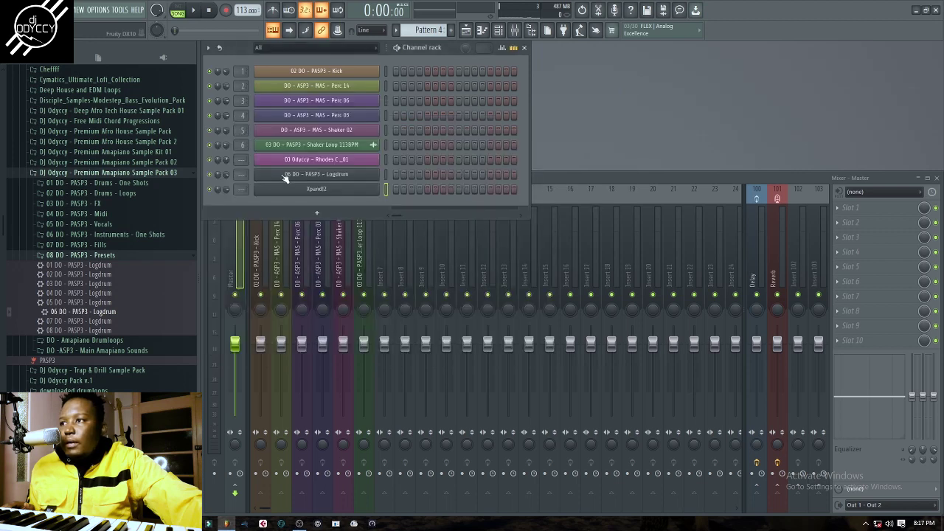
Play the arrangement and move the 06 DO - PASP3 - Logdrum channel above the Rhodes C _01 channel
key(space)
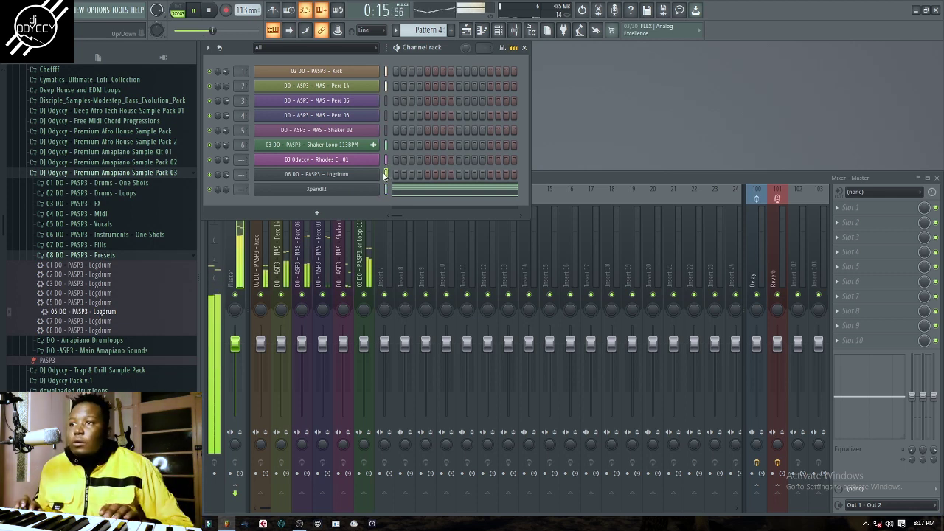
key(alt+Up)
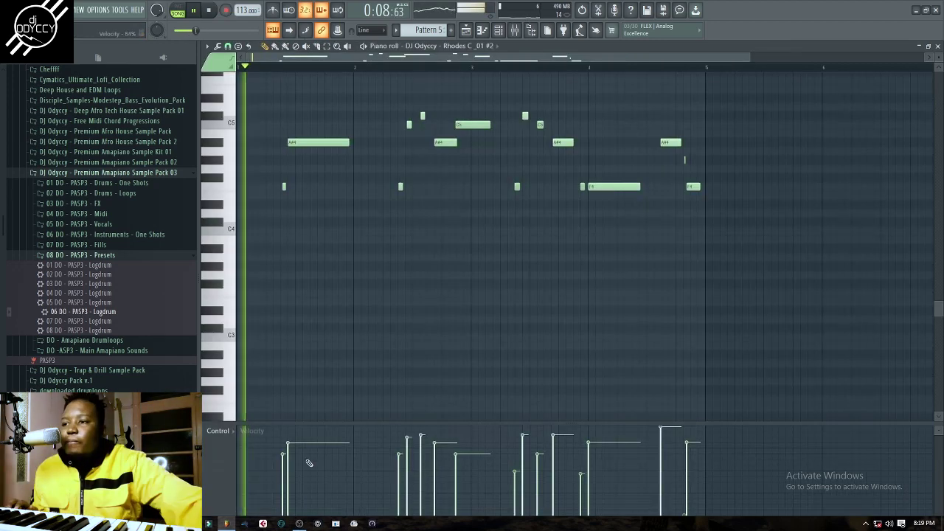
Level all note velocities of the Rhodes C _01 #2 melody in Pattern 5 and close the piano roll
mouse_move(282, 469)
mouse_down()
mouse_move(739, 465)
mouse_move(287, 469)
mouse_up()
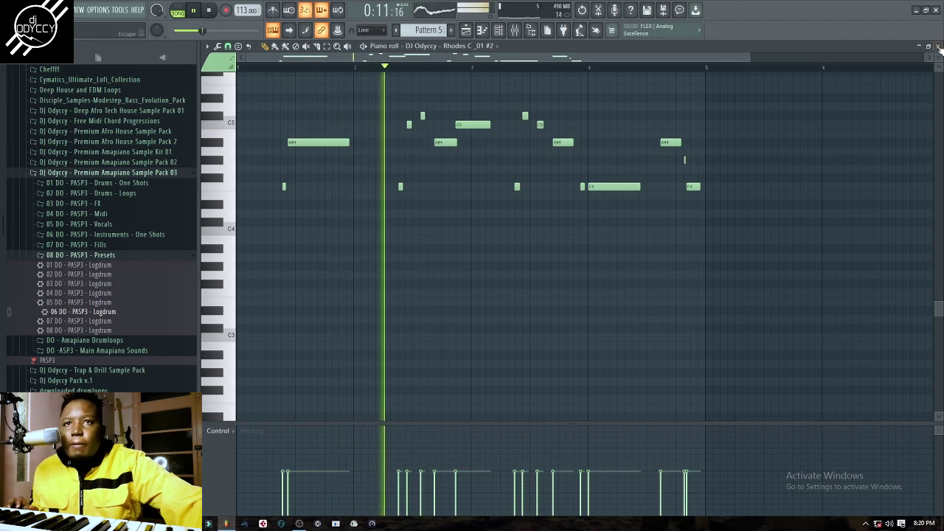
key(F7)
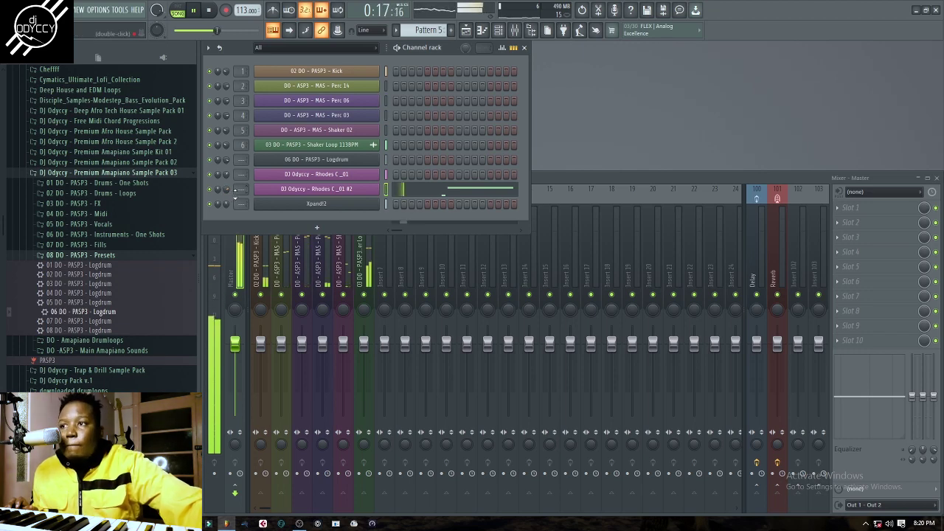
Add the DJ Odyccy - Glocken C _01 one-shot as a new channel and close its settings
click(110, 256)
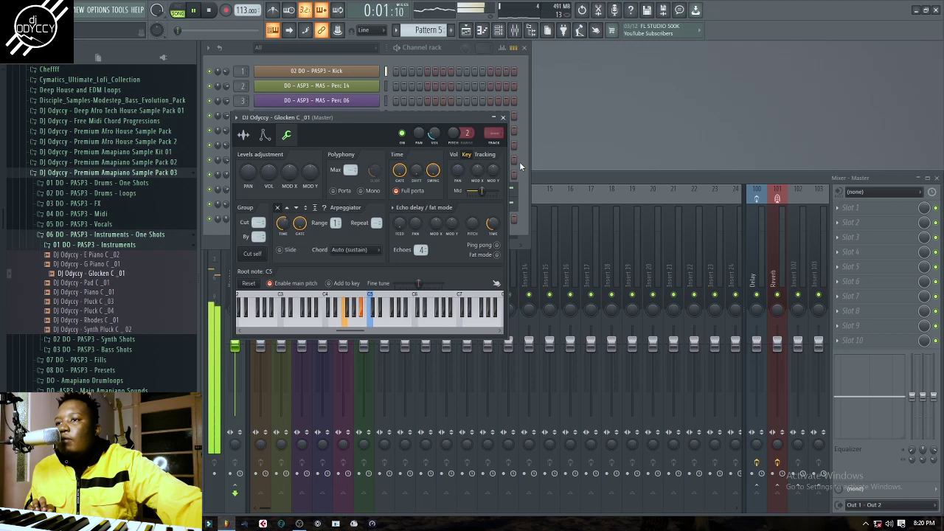
click(503, 118)
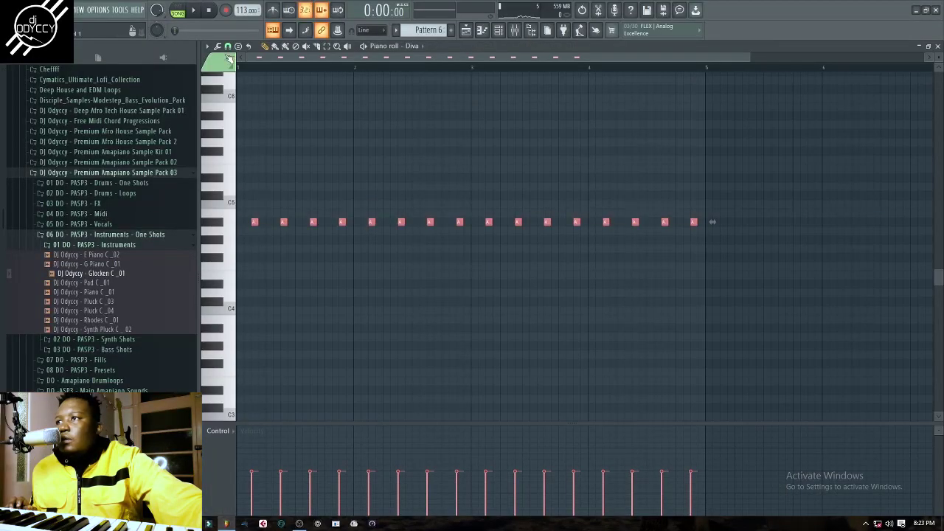
Change the piano roll snap and shorten the repeated Diva notes in Pattern 6 to about half their length
click(228, 46)
click(248, 113)
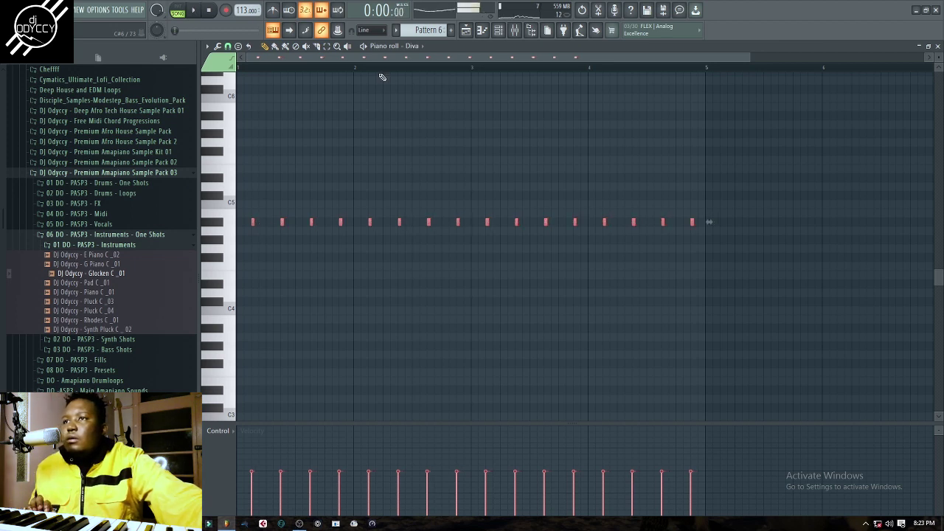
Paint Pattern 6 across bars 1 to 16 on Track 11 of the playlist and play the arrangement
key(F5)
drag(341, 364, 708, 361)
key(space)
click(937, 47)
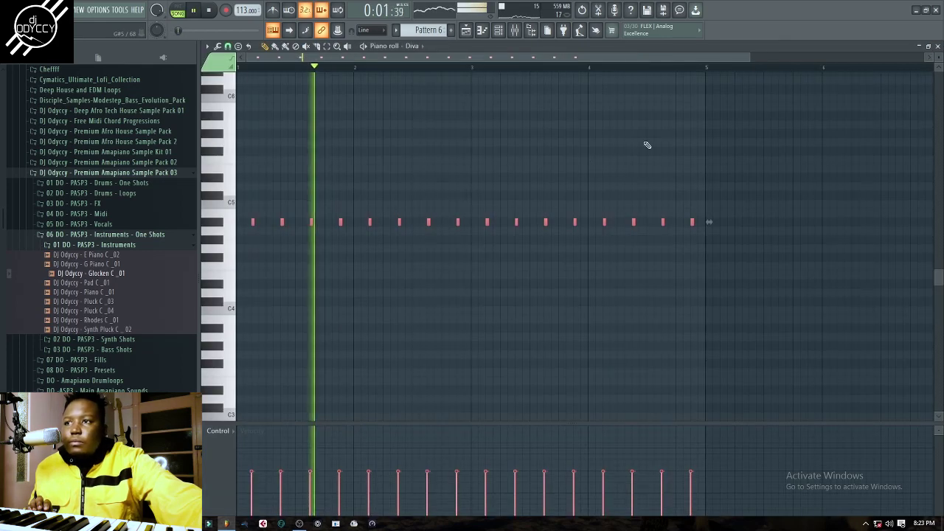
Raise the Diva note velocities in Pattern 6 to an even level and deselect the Pattern 6 clips in the playlist
ctrl+click(257, 224)
drag(853, 240, 255, 221)
drag(246, 459, 701, 456)
key(Escape)
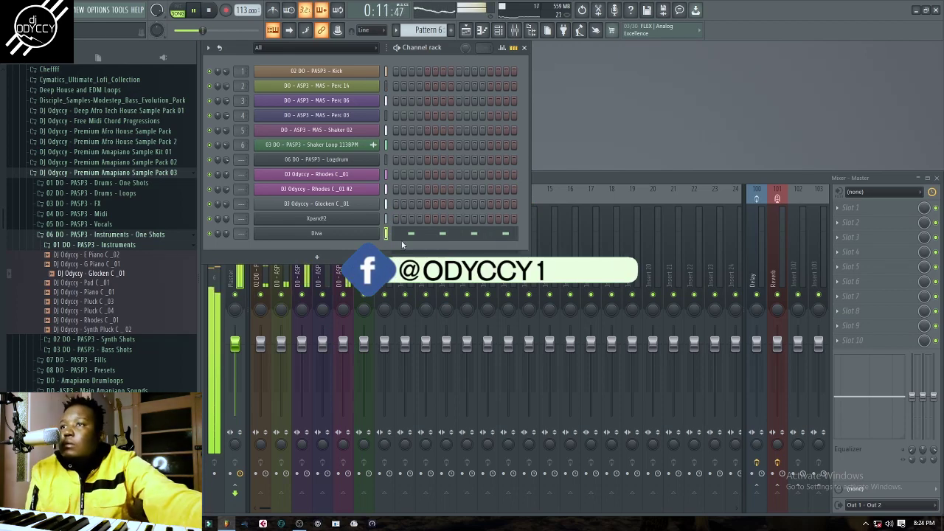
click(466, 31)
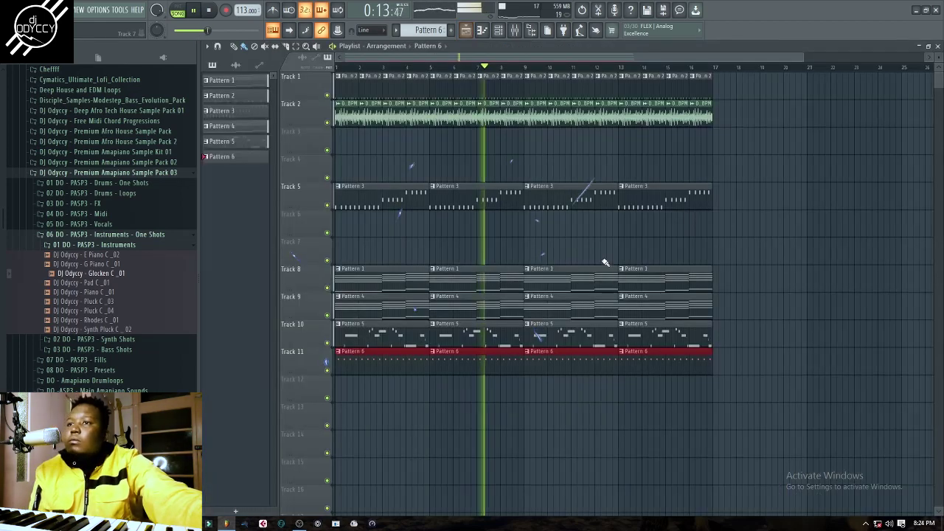
ctrl+click(836, 238)
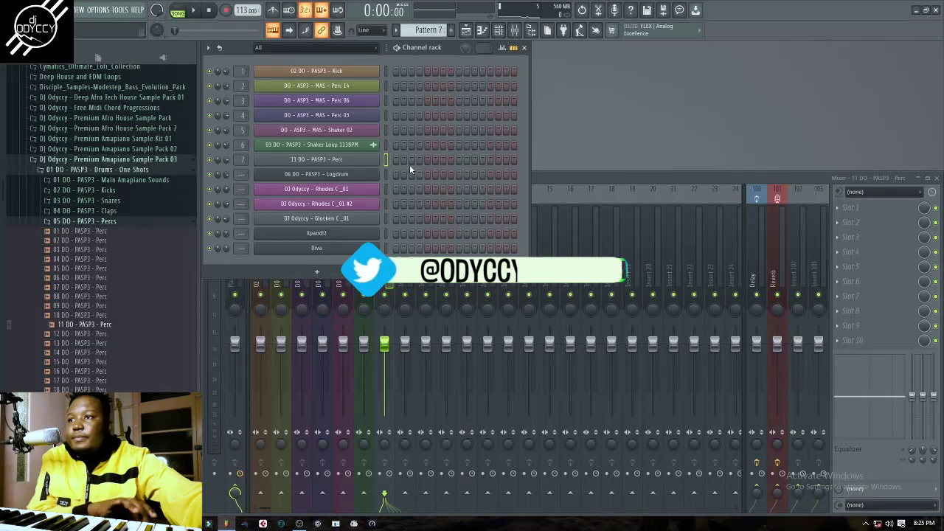
Place an 11 DO - PASP3 - Perc hit on step 1 of Pattern 7 and lay two eight-bar Pattern 7 clips on Track 3
click(396, 159)
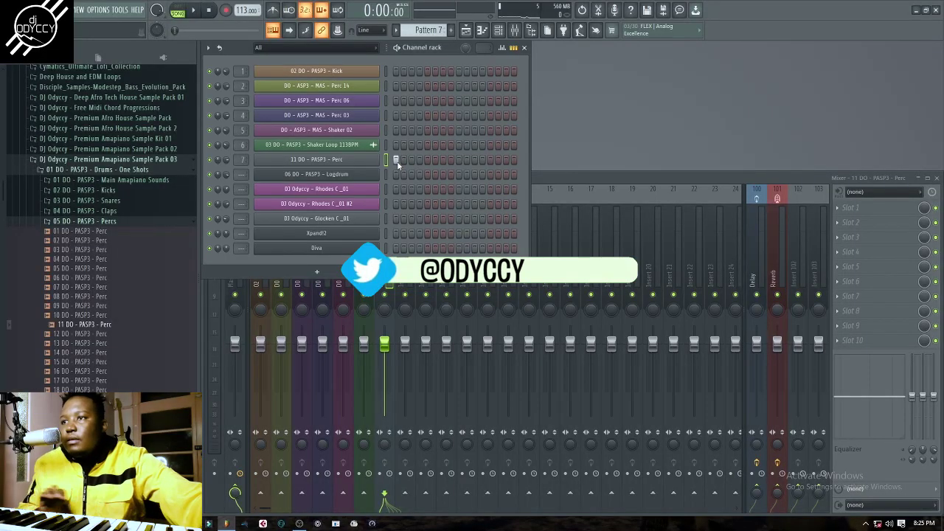
click(465, 29)
click(338, 147)
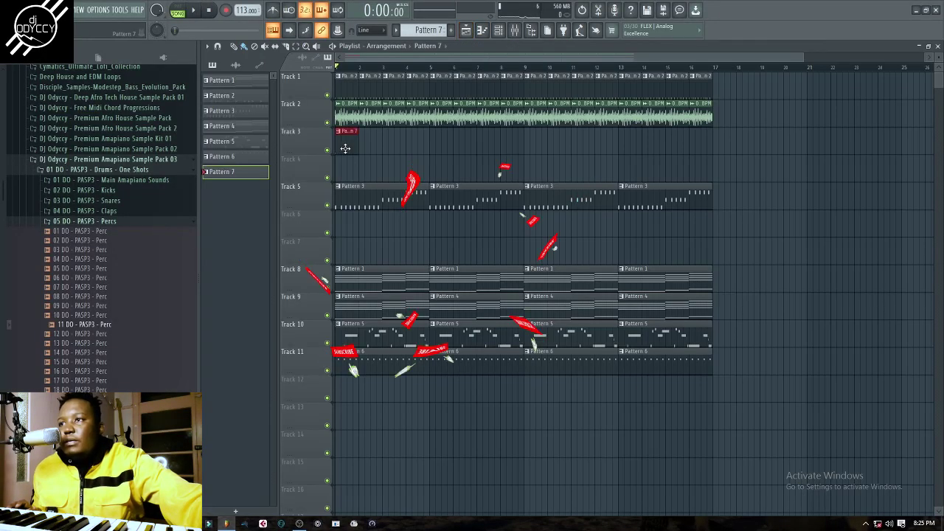
drag(358, 148, 519, 149)
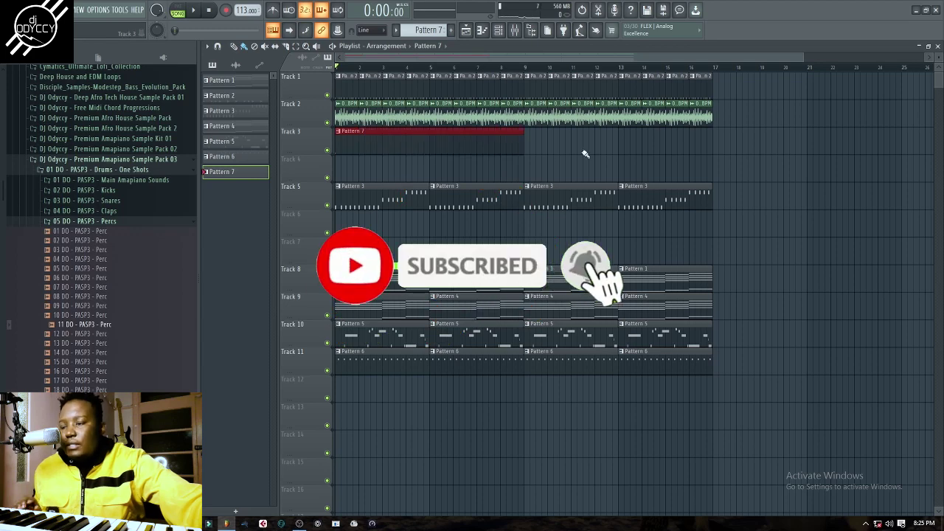
key(ctrl+b)
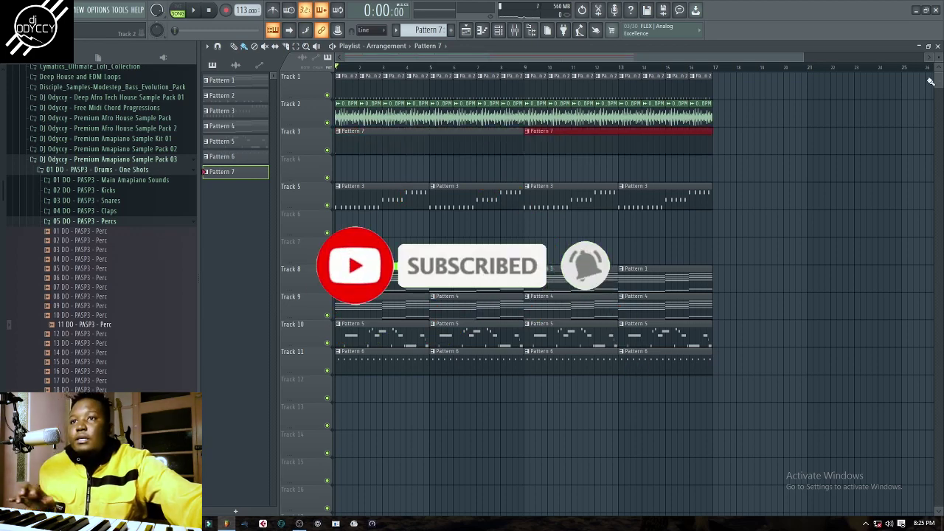
Send the 11 DO - PASP3 - Perc mixer track to the Reverb track and play the arrangement
click(937, 46)
click(587, 181)
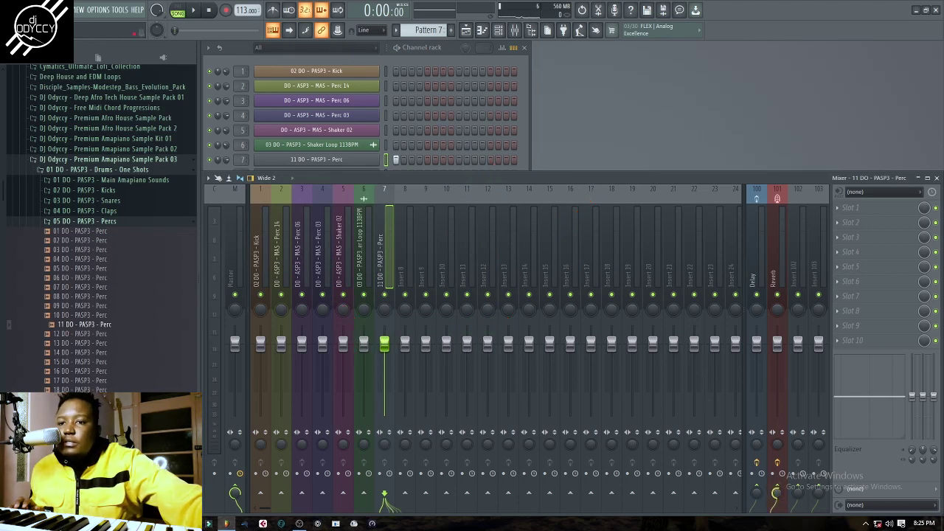
click(196, 11)
click(526, 152)
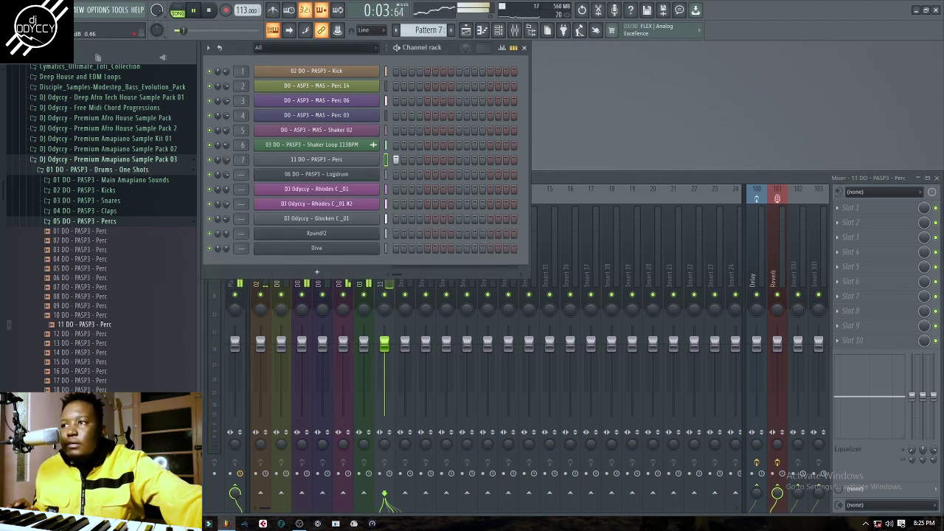
Collapse the 05 DO - PASP3 - Percs folder in the drum one-shots of the sample pack
click(110, 222)
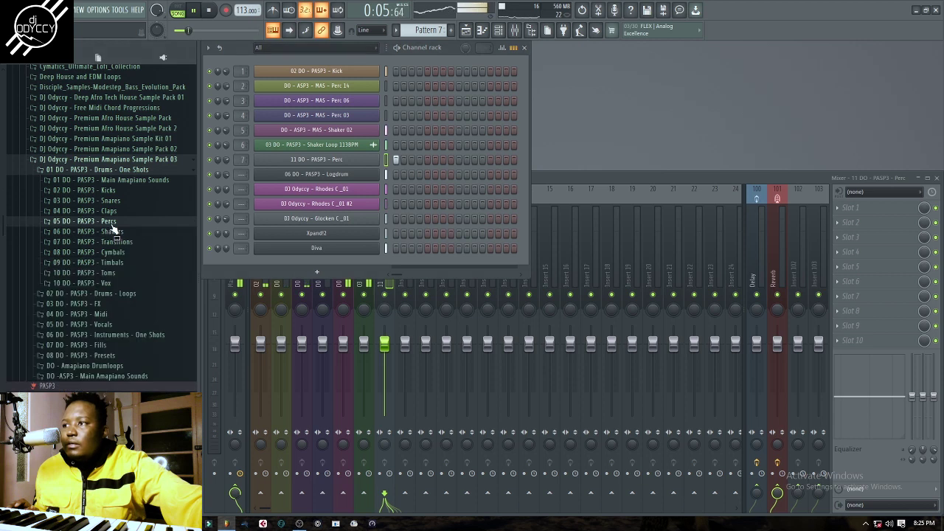